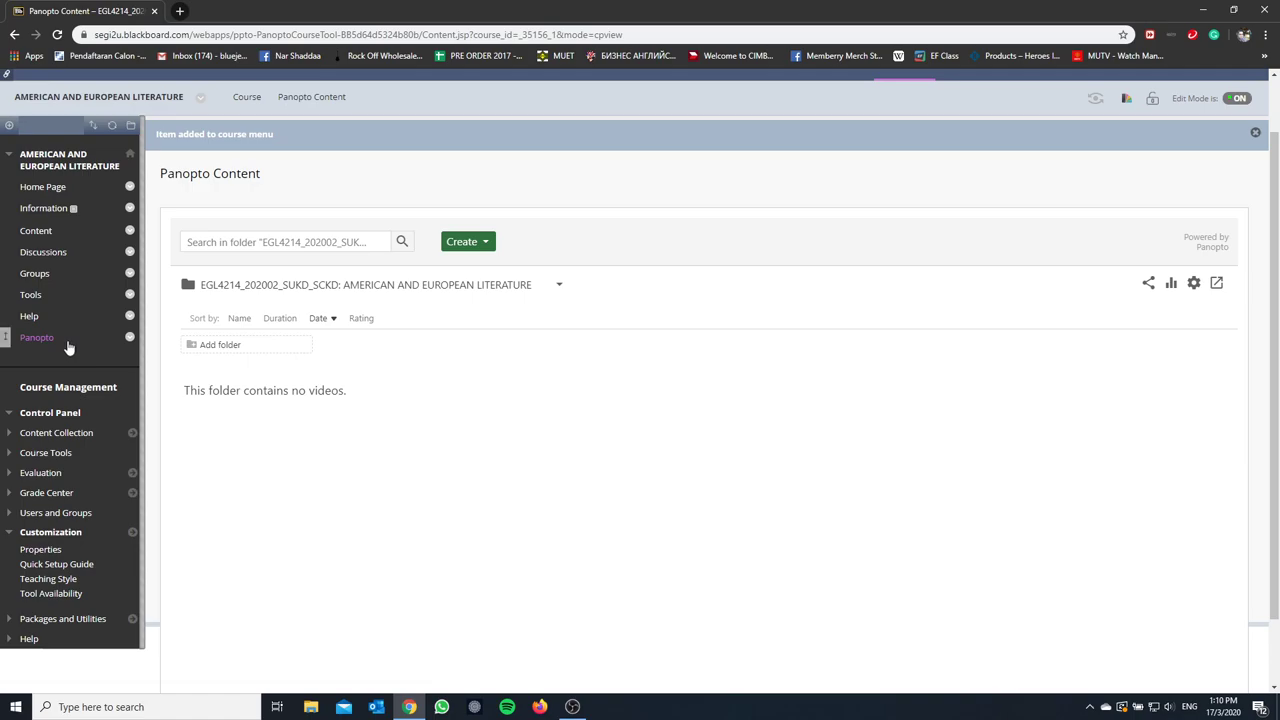
Step: Start a new recording session in the American and European Literature course's Panopto content and open Panopto Recorder
click(77, 346)
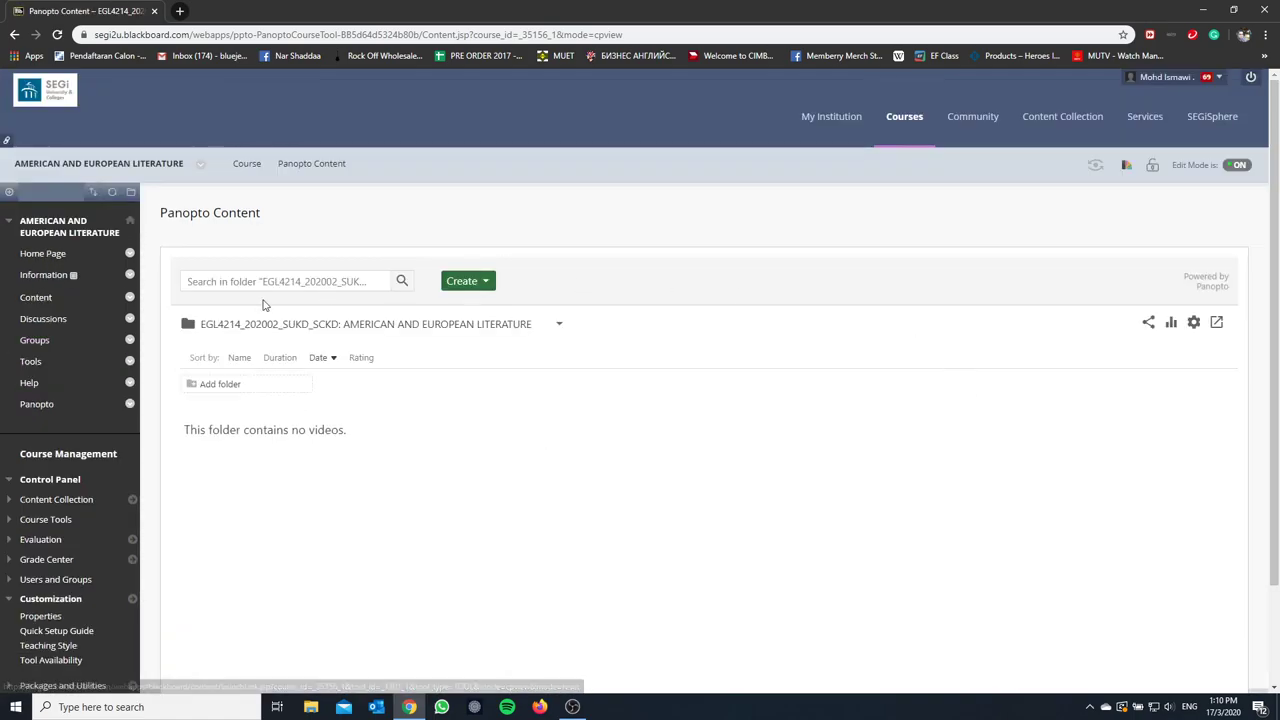
scroll(745, 415, down, 2)
scroll(741, 423, up, 1)
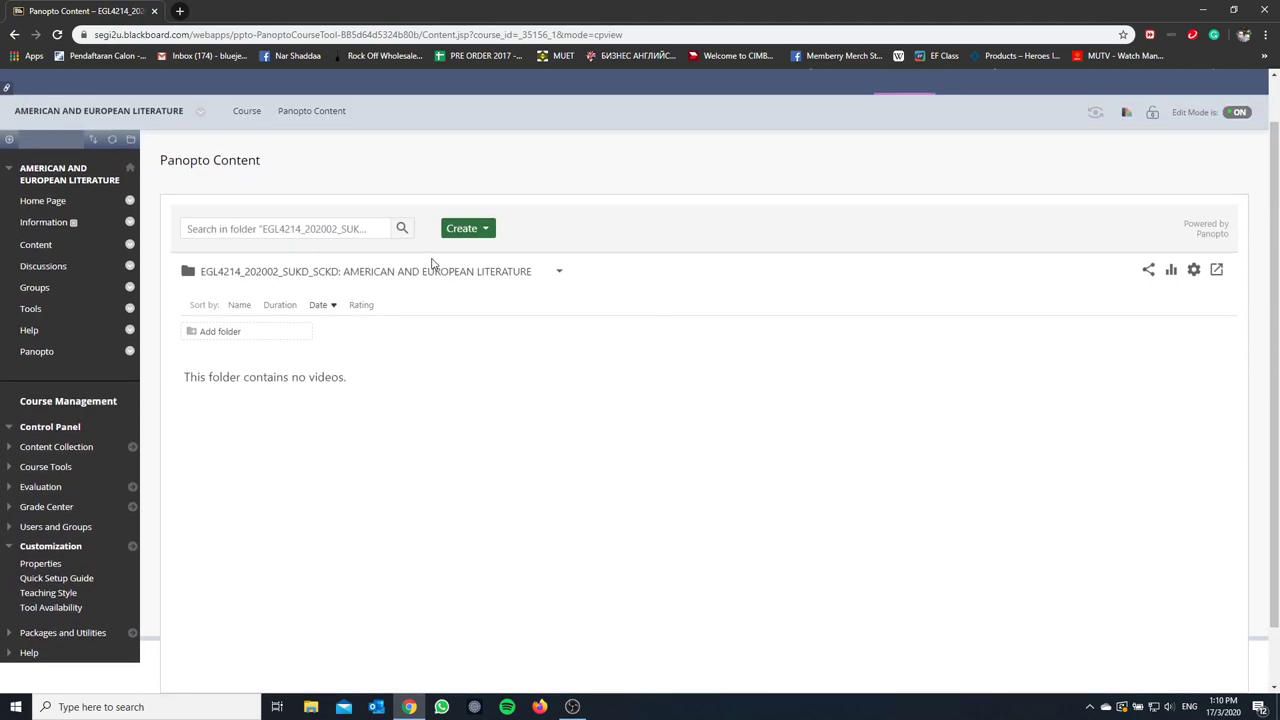
click(482, 230)
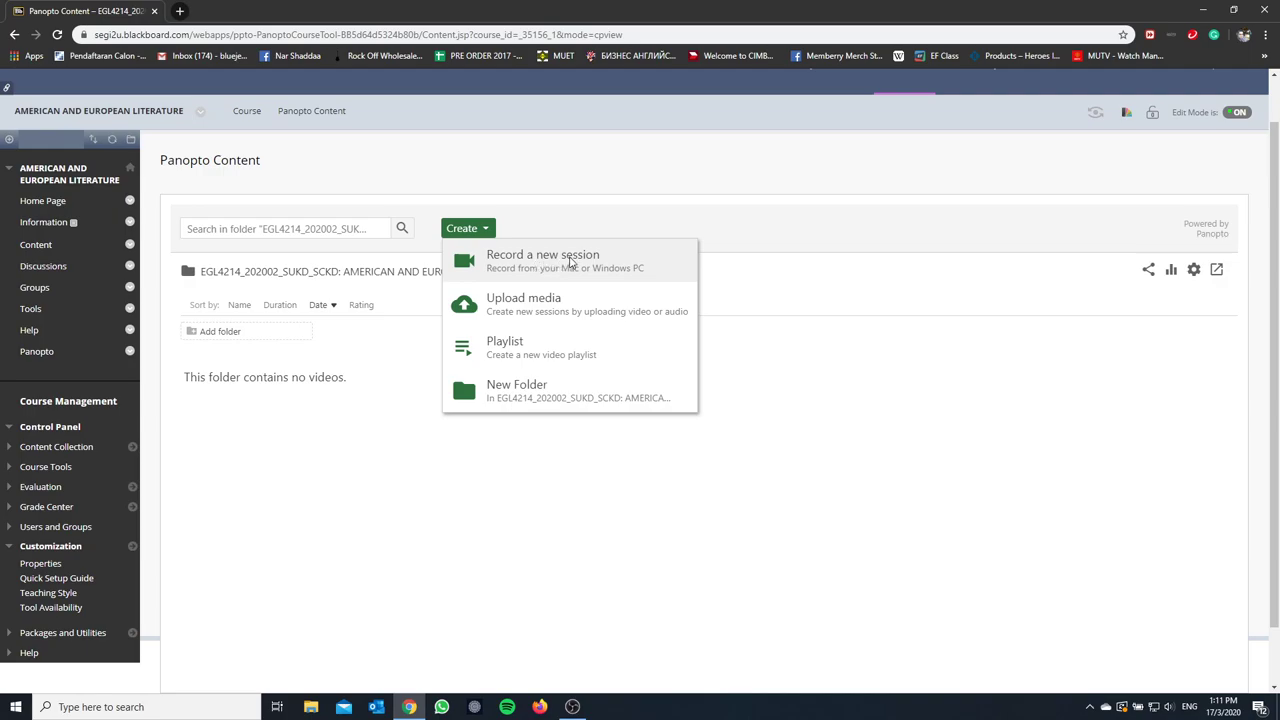
click(571, 262)
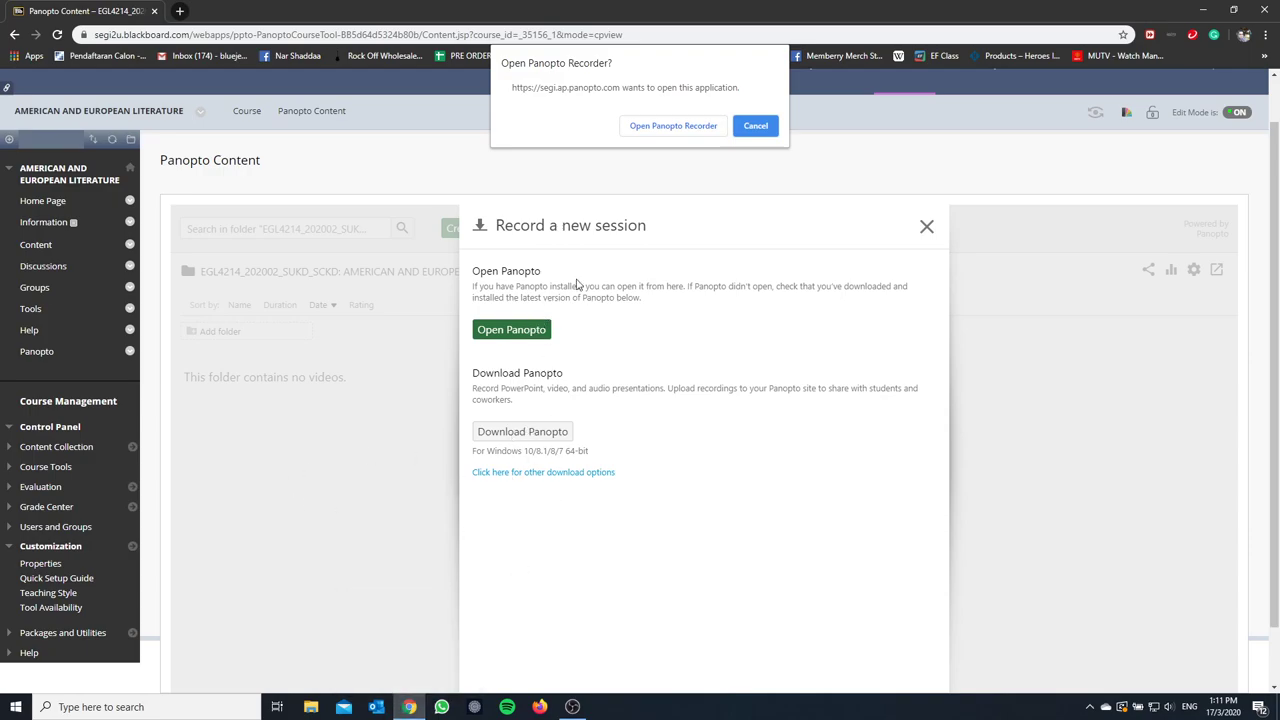
click(661, 128)
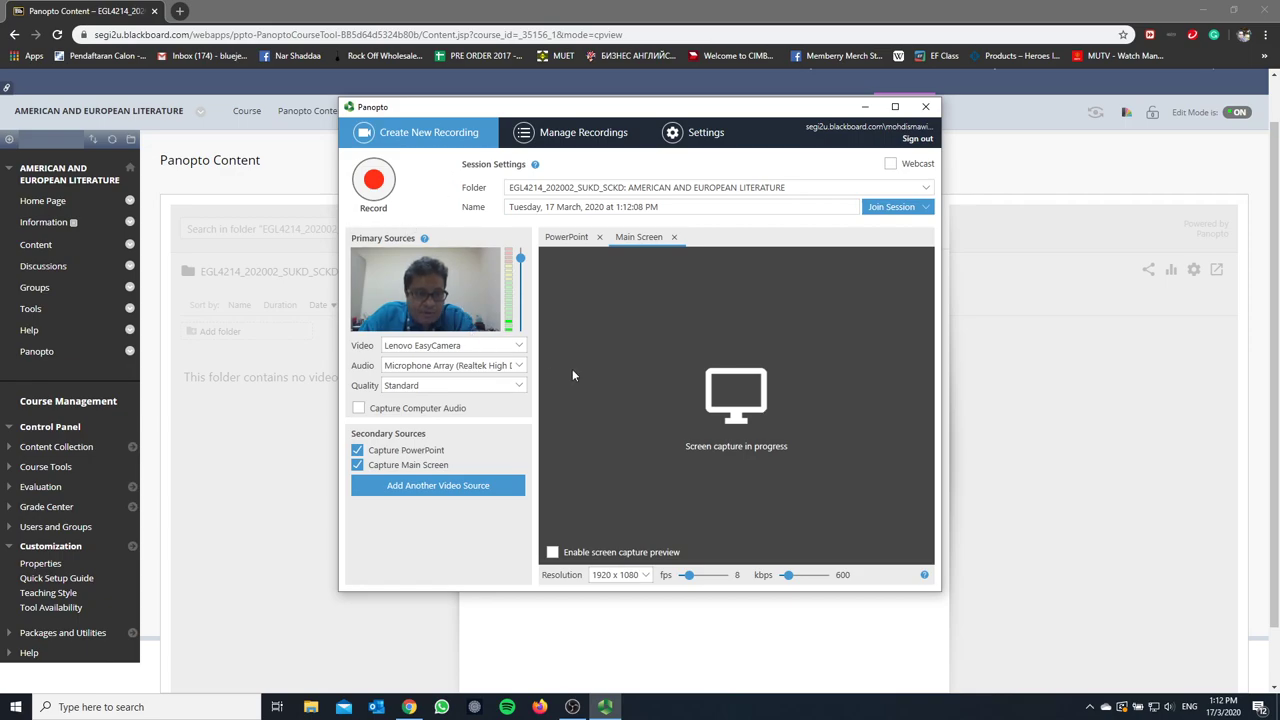
Step: Switch the primary video source to None and back to Lenovo EasyCamera
click(519, 348)
click(519, 348)
click(519, 348)
click(483, 363)
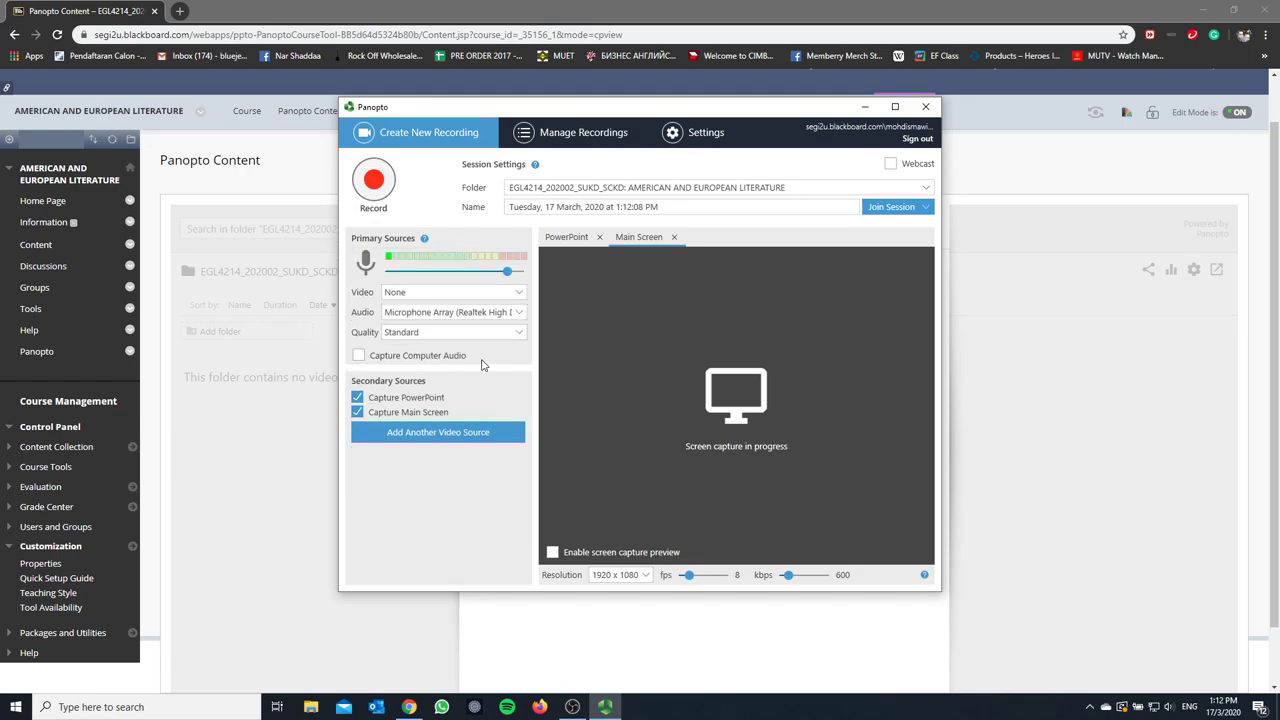
click(503, 298)
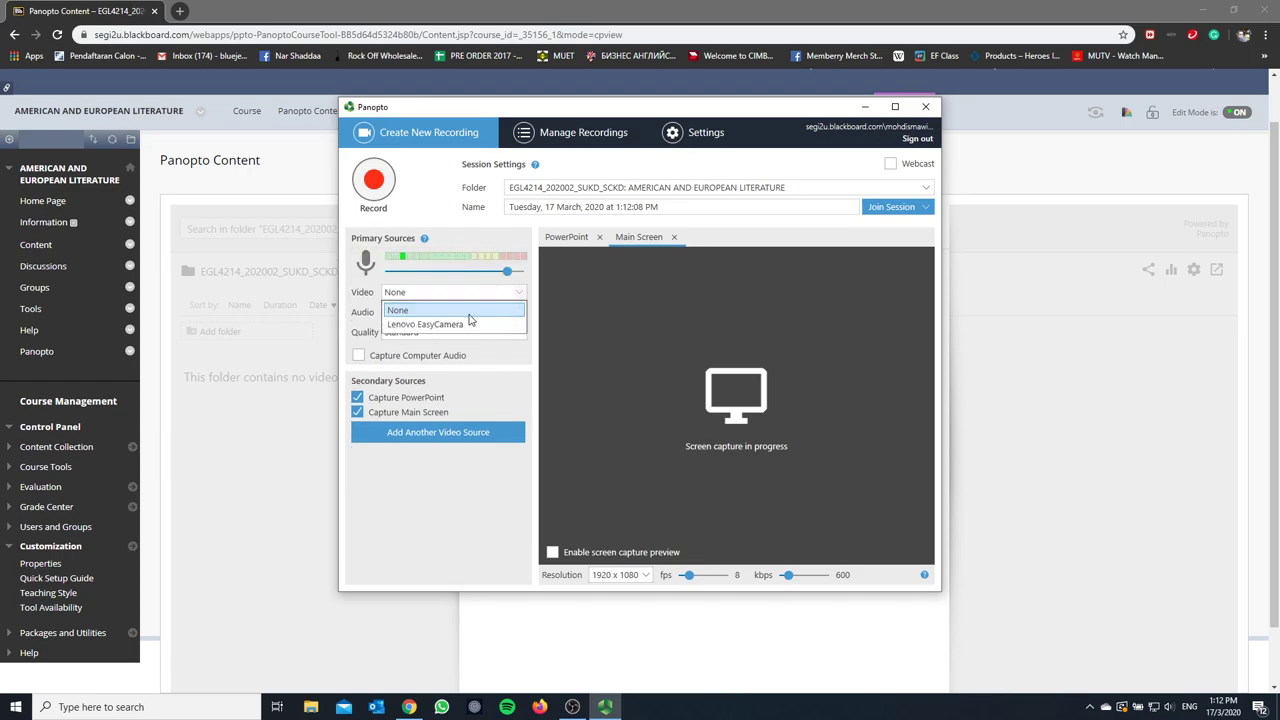
click(465, 324)
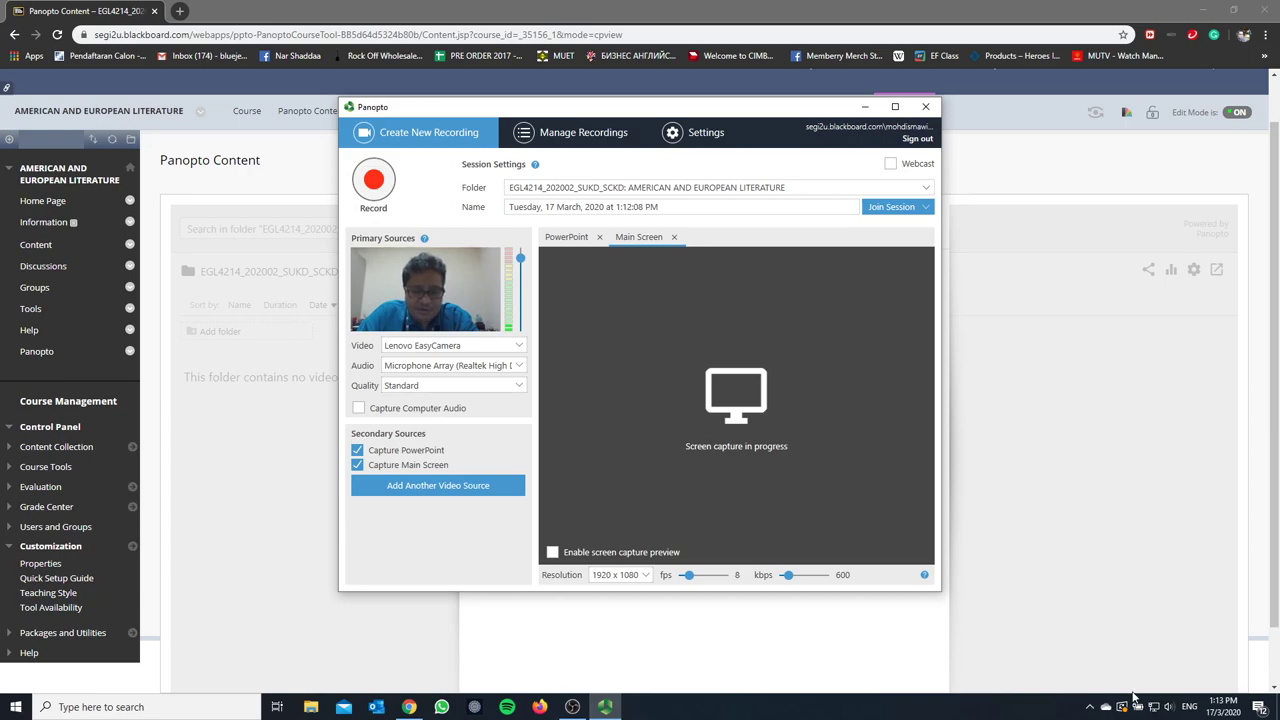
Step: Set the computer's speaker volume to 33
click(1170, 706)
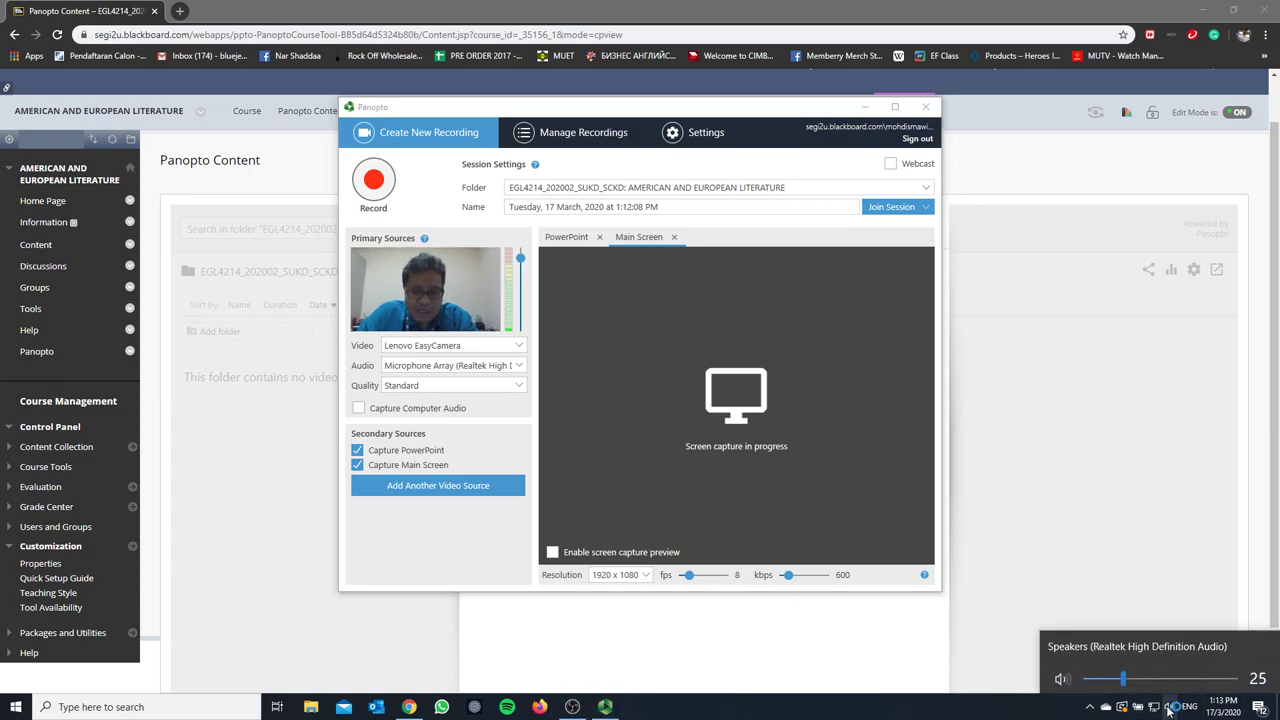
click(1136, 676)
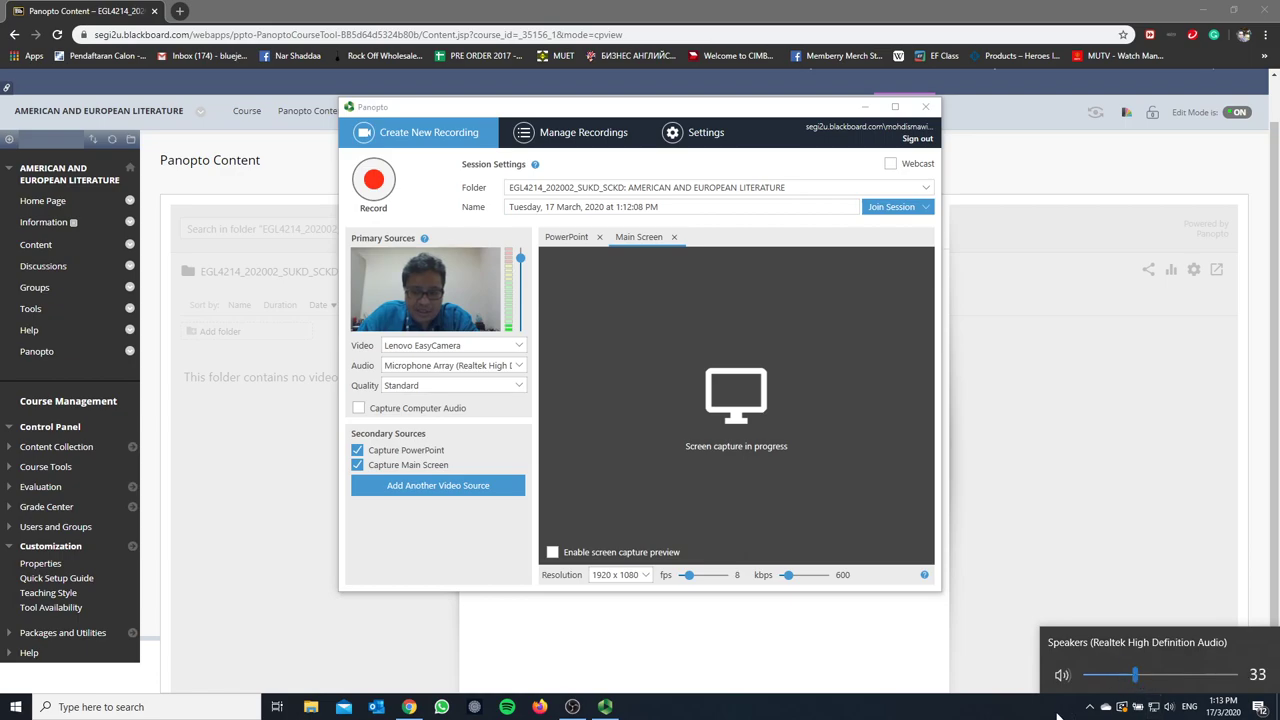
click(1058, 714)
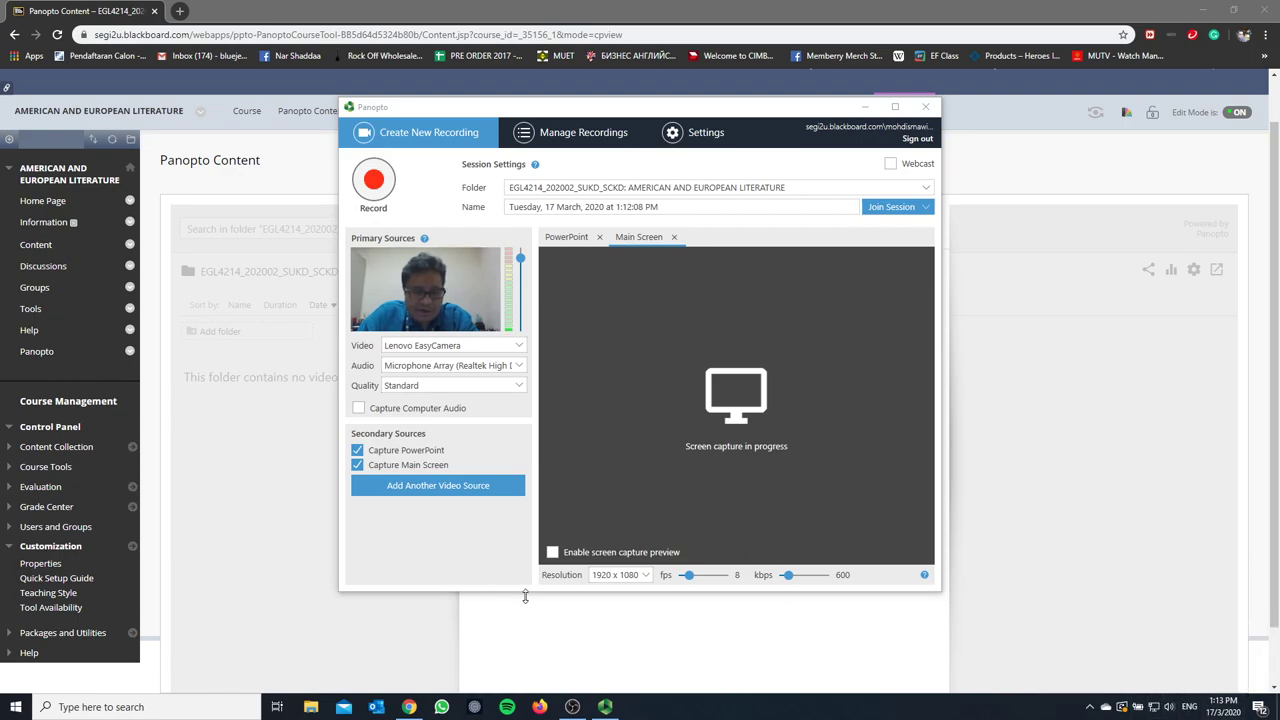
Step: Enable and disable computer audio capture, and try adding another secondary video source
click(359, 408)
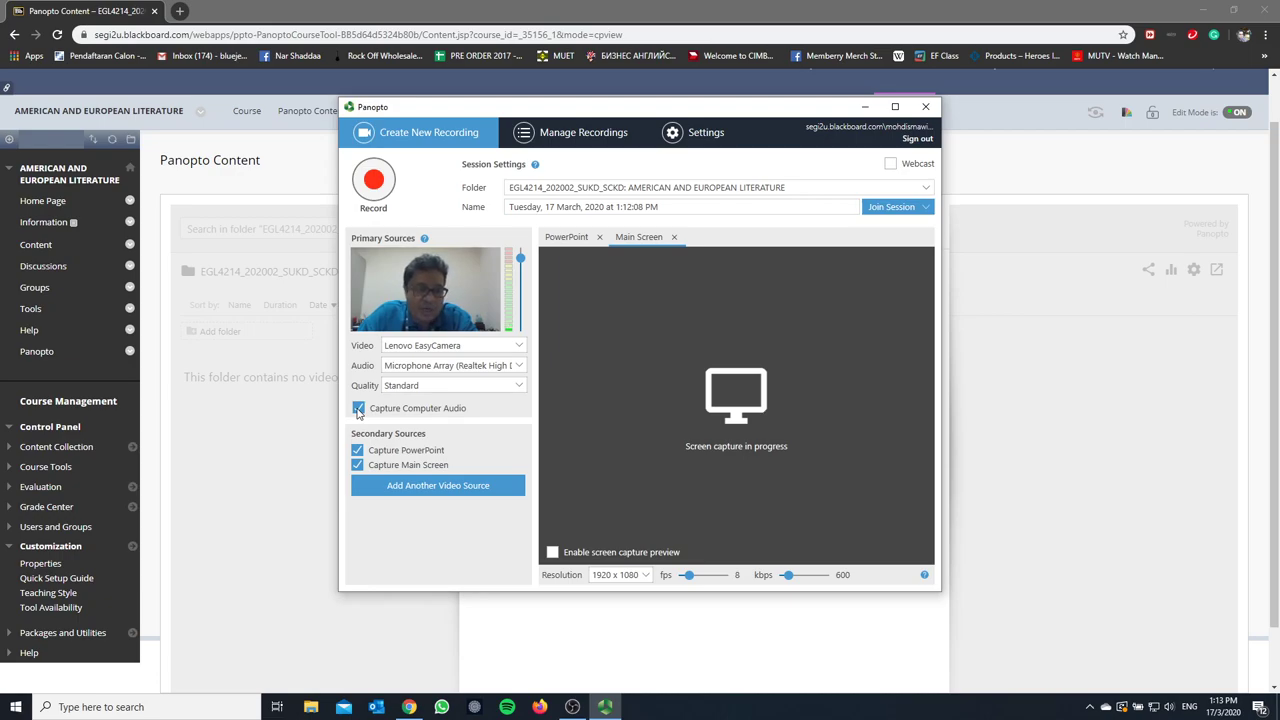
click(358, 410)
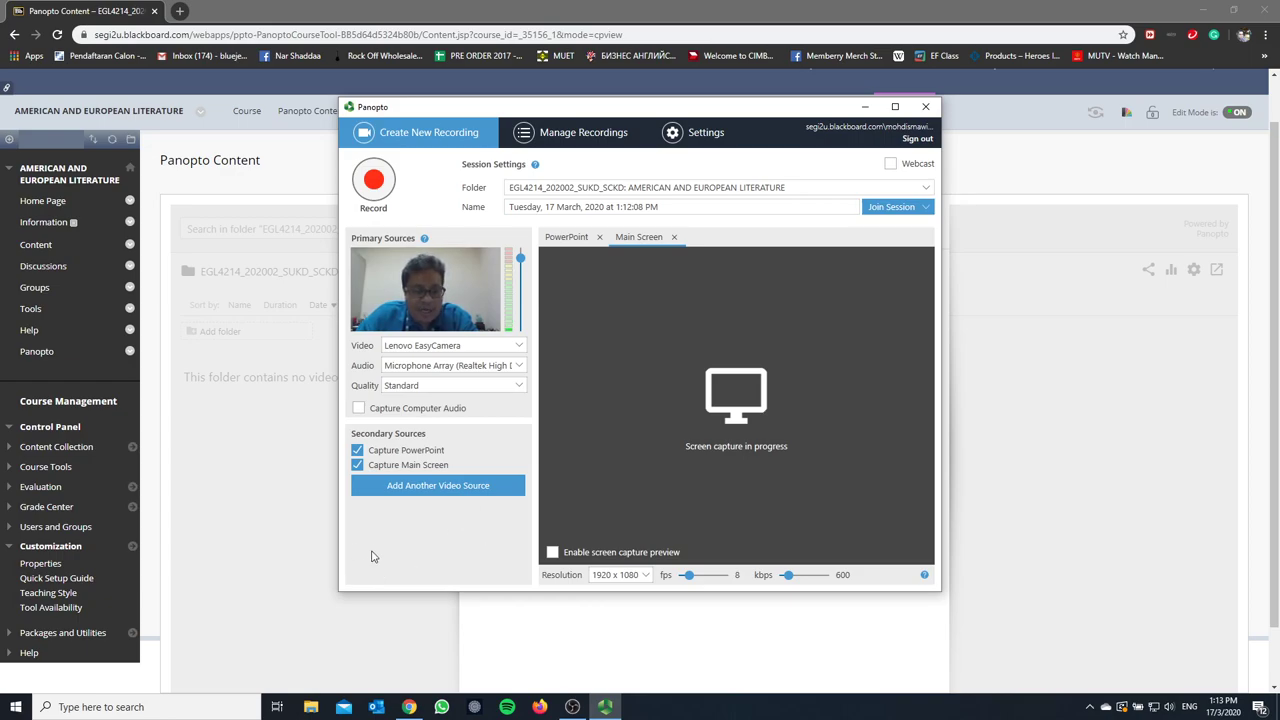
click(432, 488)
click(432, 489)
click(434, 492)
click(434, 490)
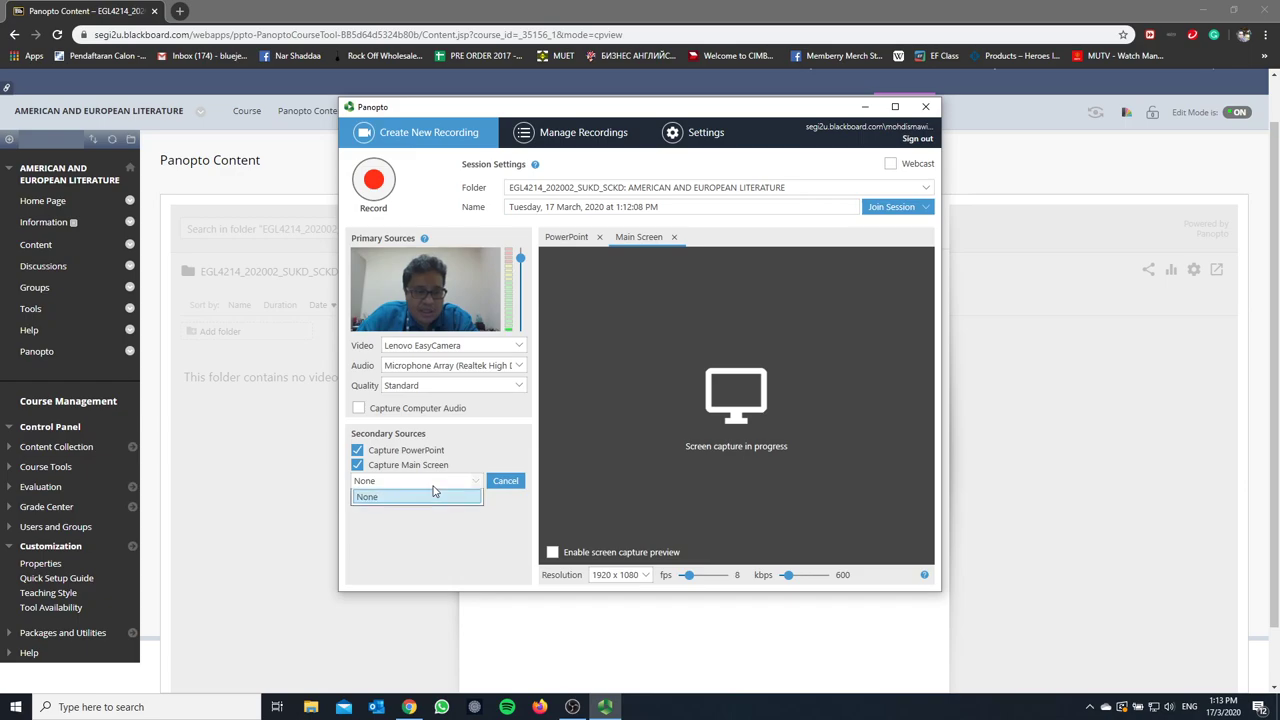
click(467, 496)
click(506, 482)
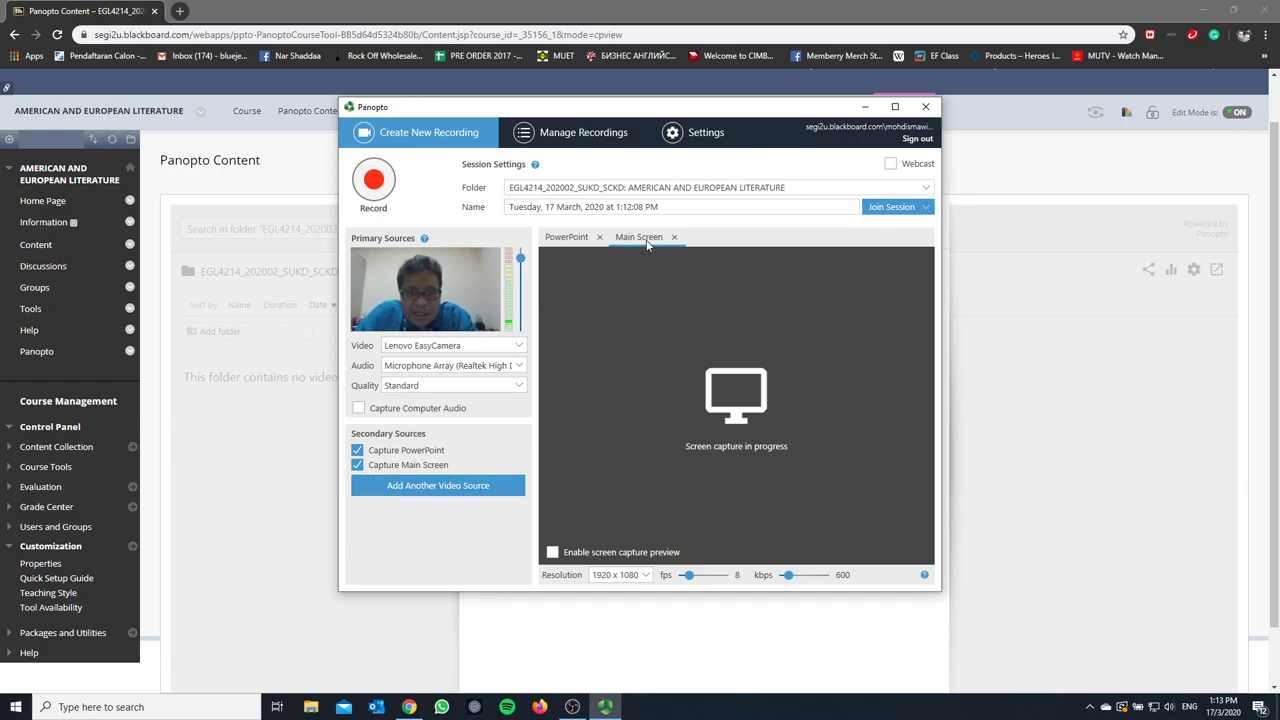
Step: Open Waiting For Godot.ppt as the PowerPoint source and have the recording begin once PowerPoint opens
click(561, 239)
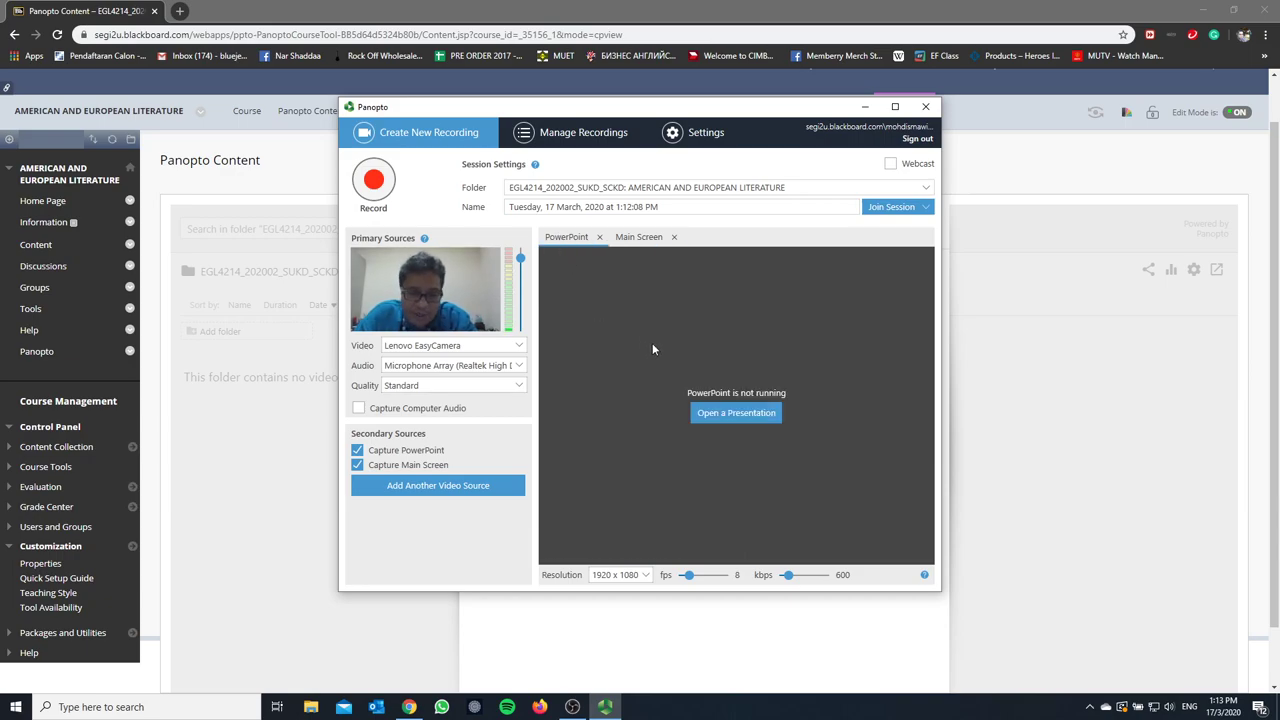
click(727, 415)
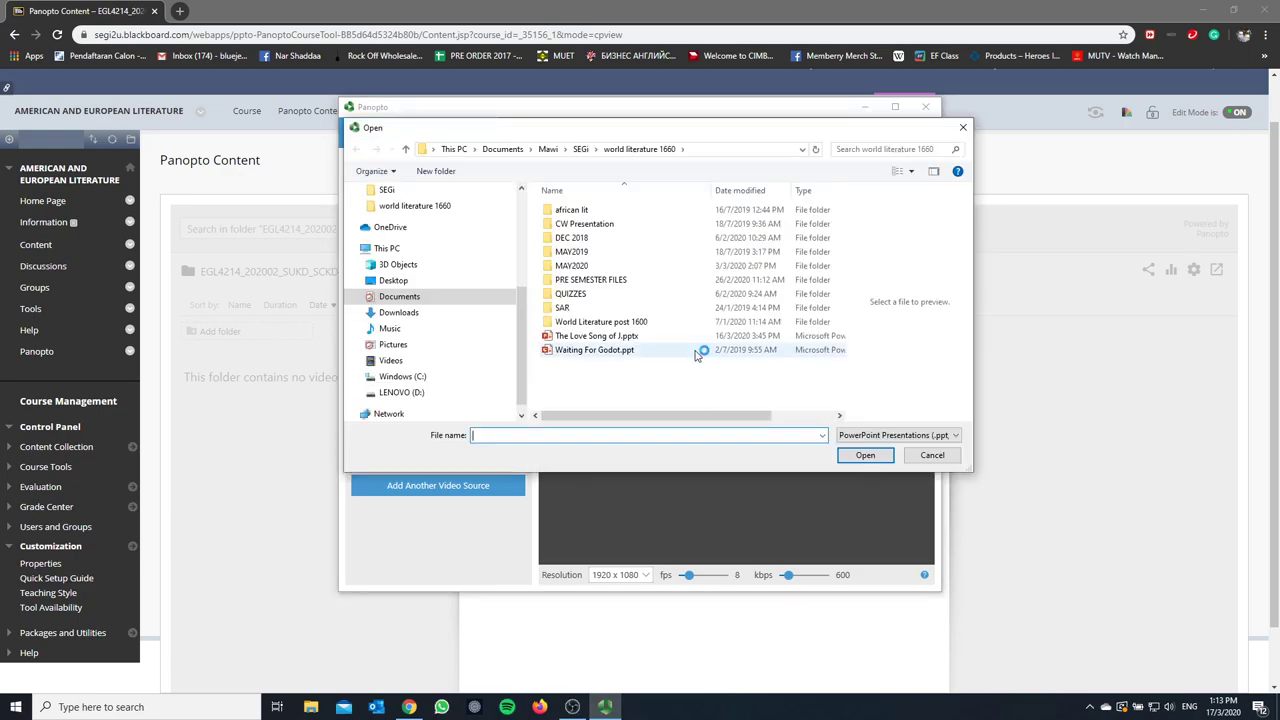
click(603, 356)
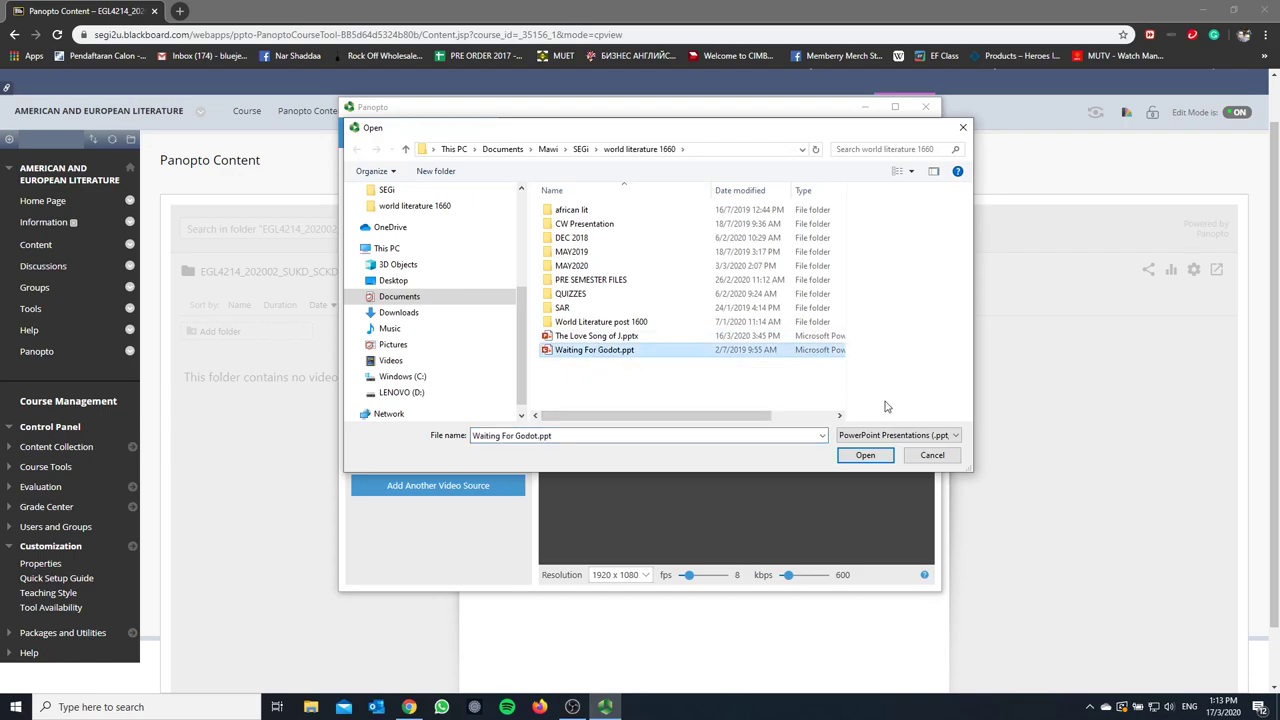
click(866, 456)
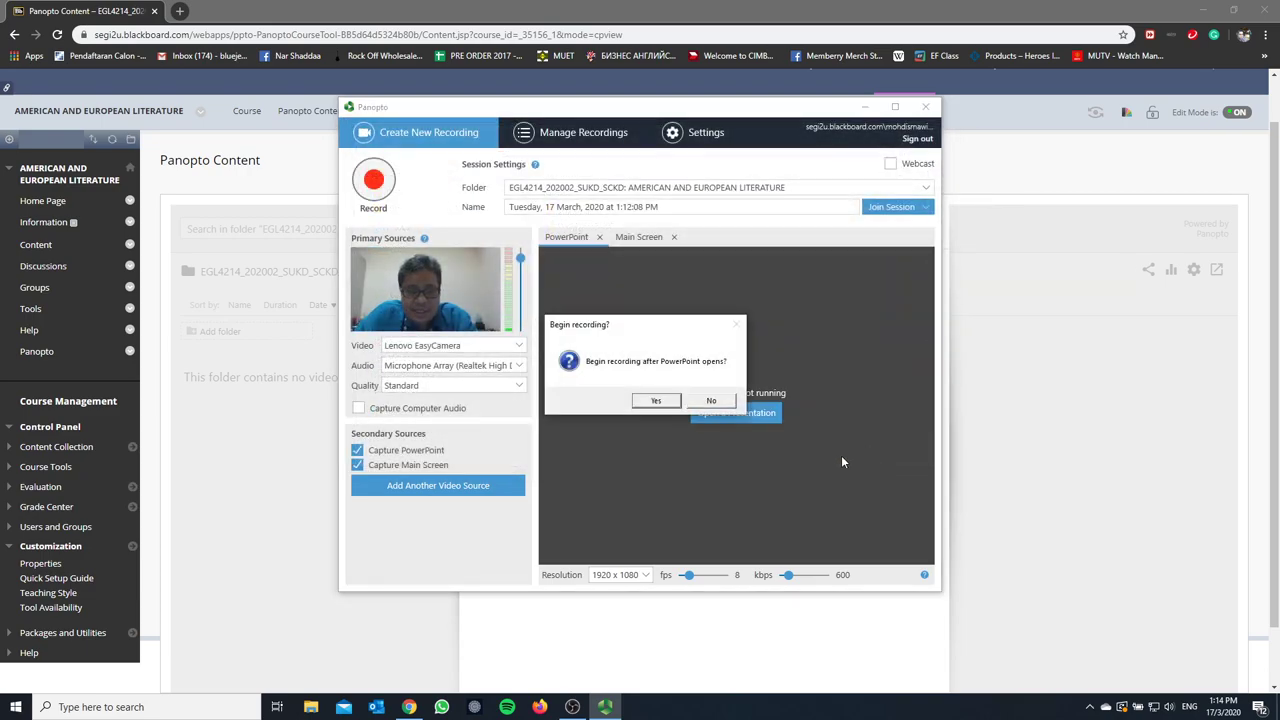
click(655, 401)
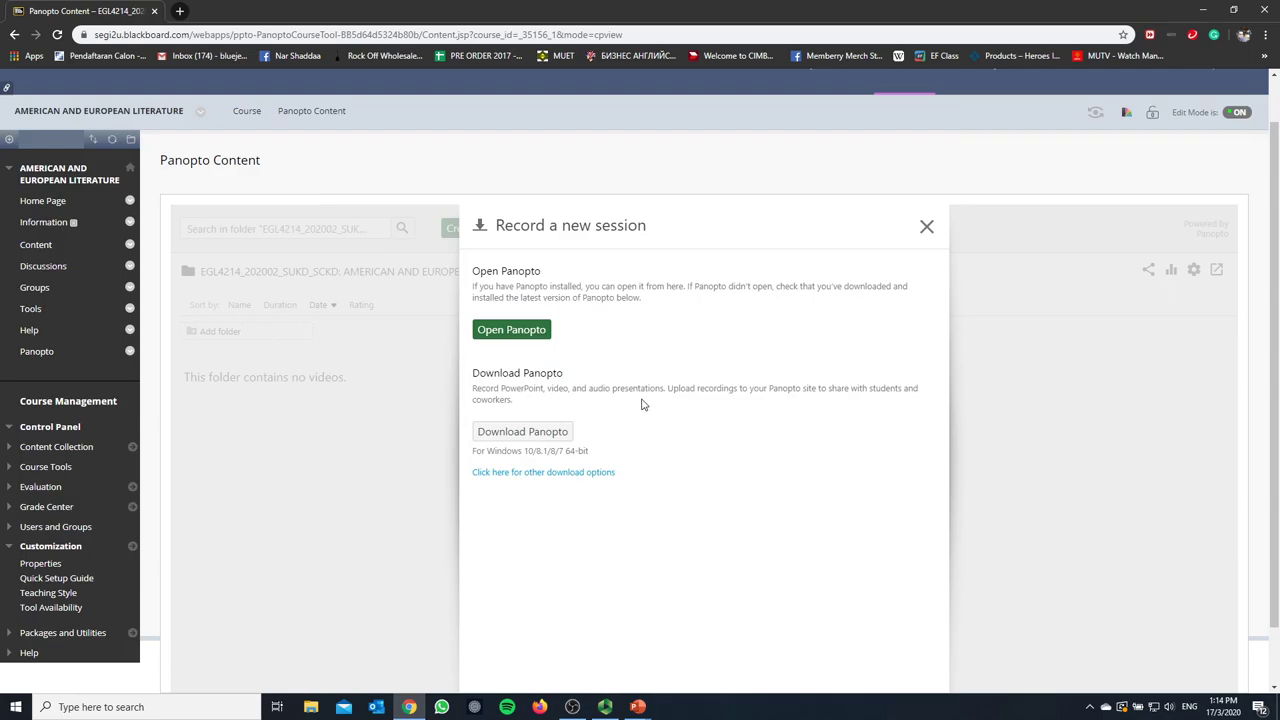
Step: Present the Waiting For Godot slides up to the Theatre of the Absurd slide and end the slide show
key(alt+Tab)
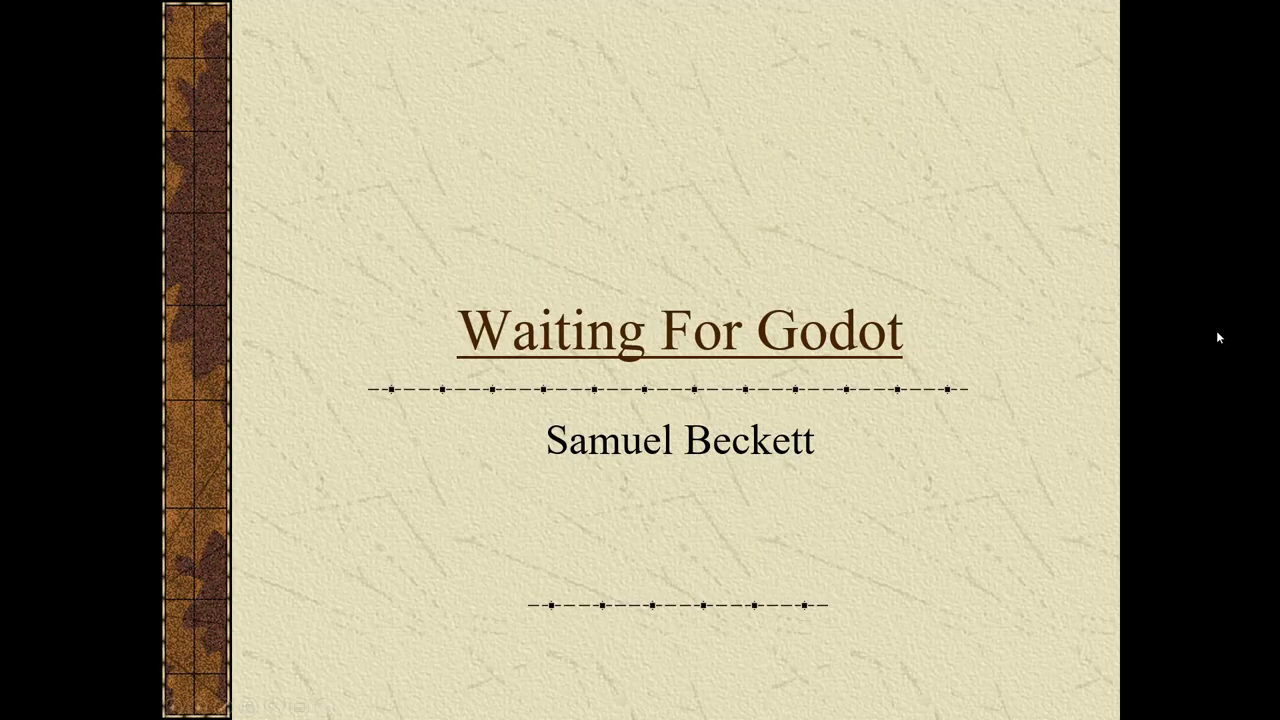
key(Right)
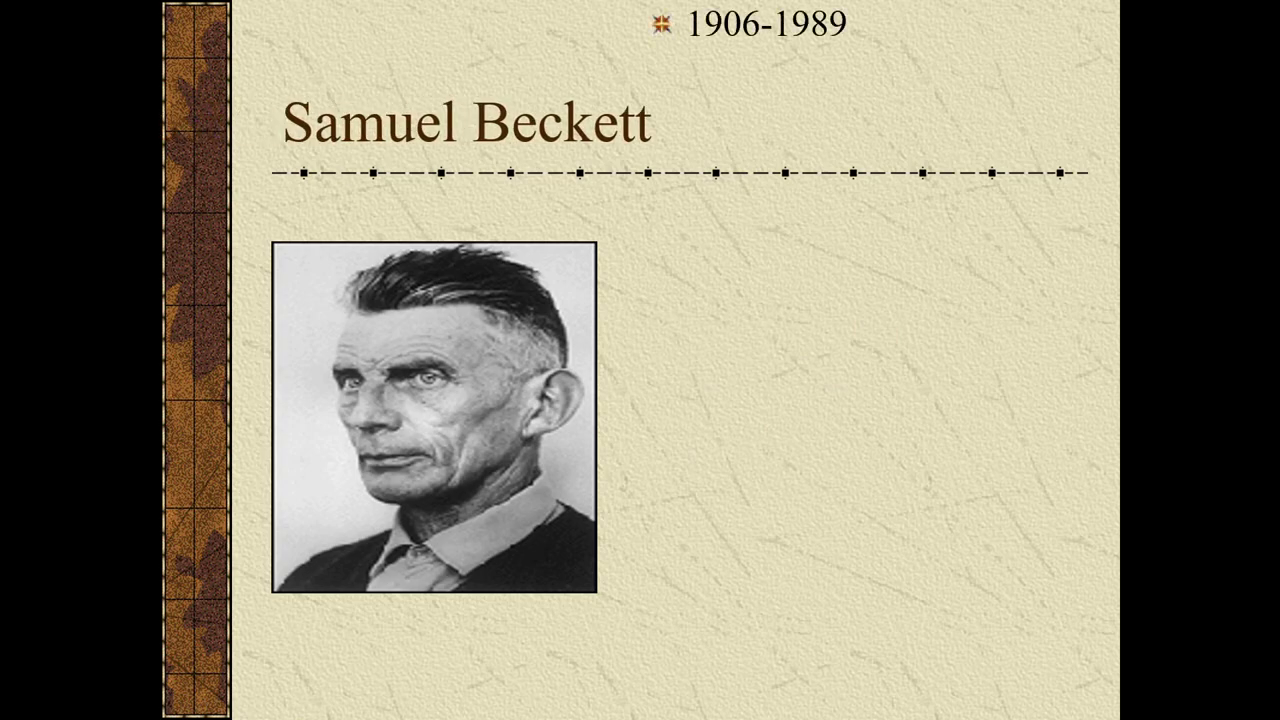
key(Right)
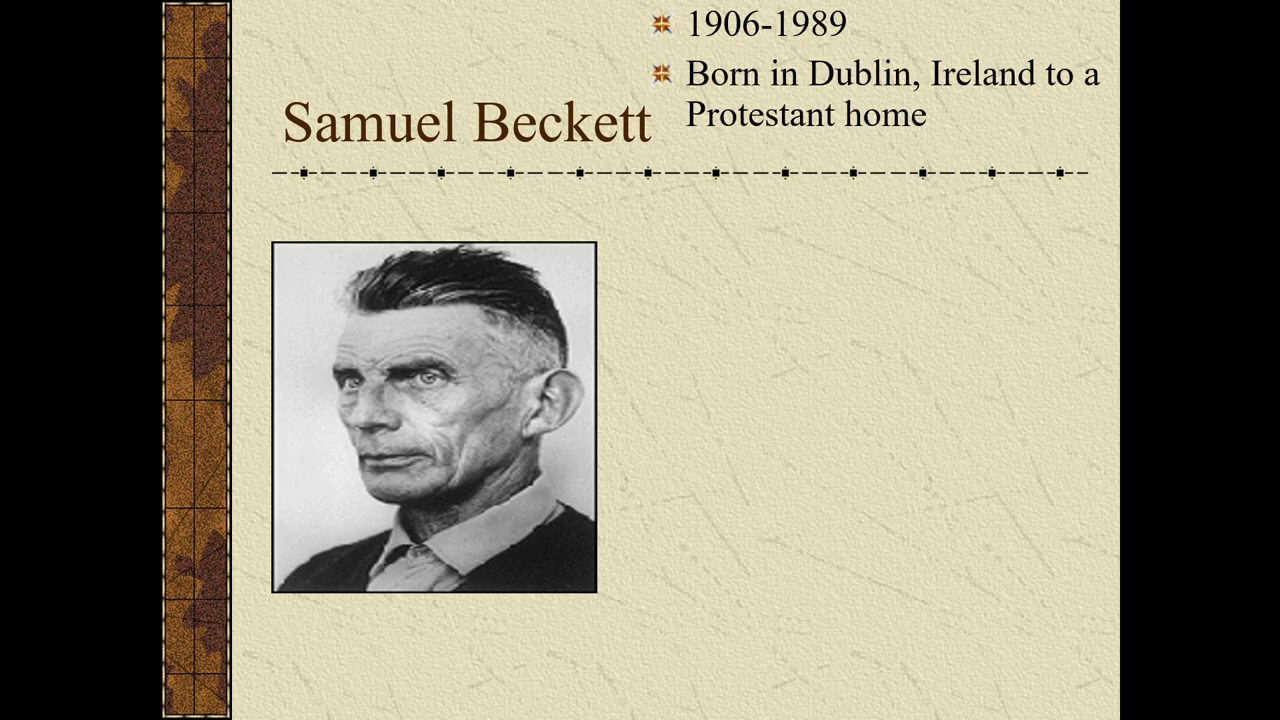
key(Right)
key(Right)
key(Right)
key(Right)
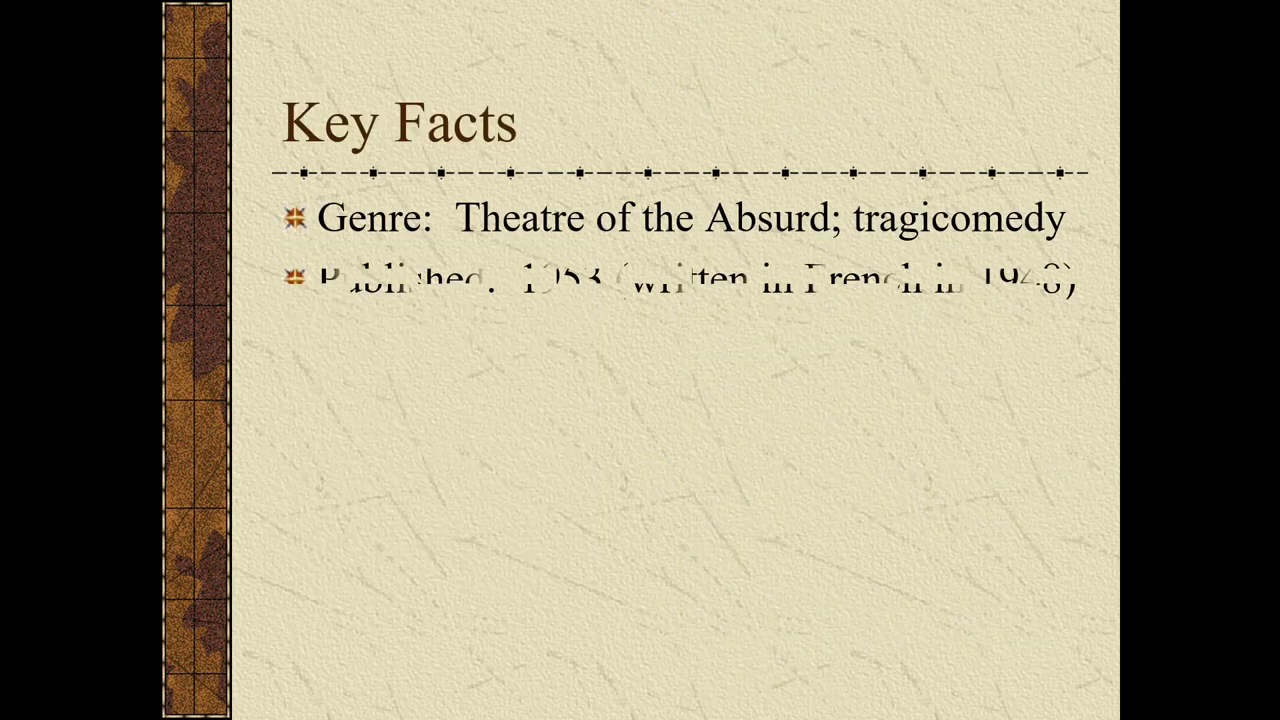
key(Right)
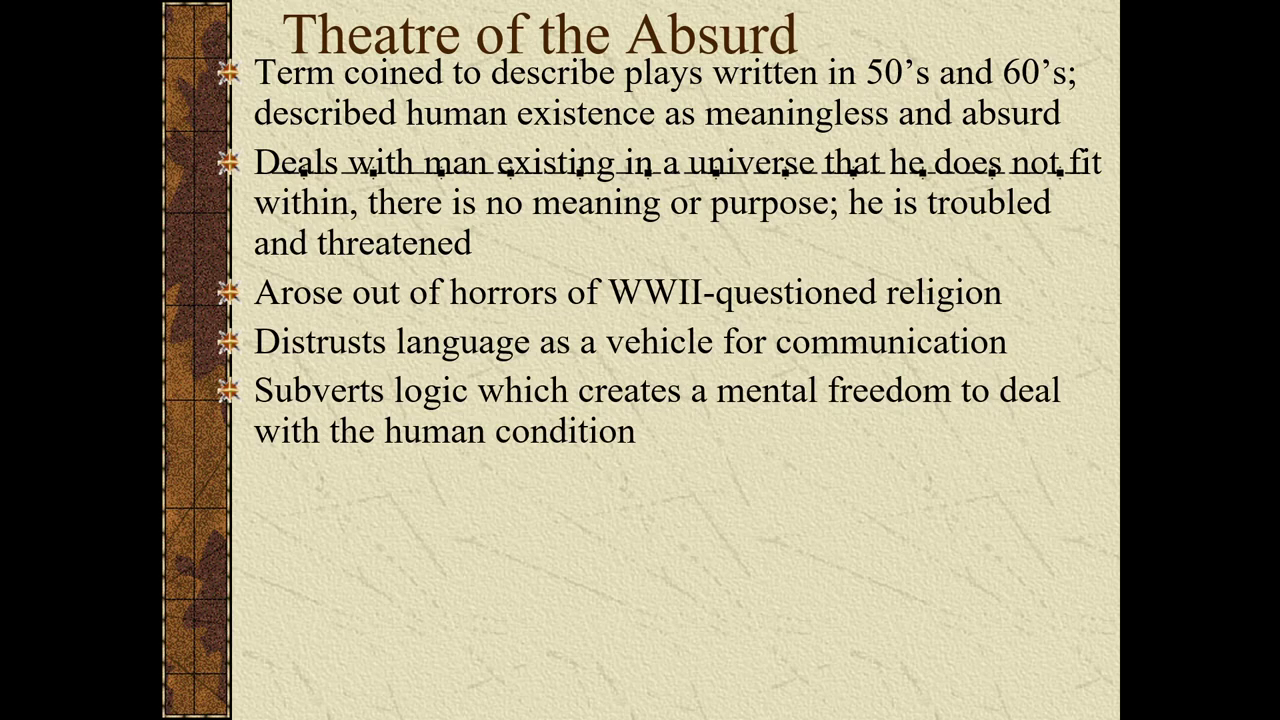
key(Escape)
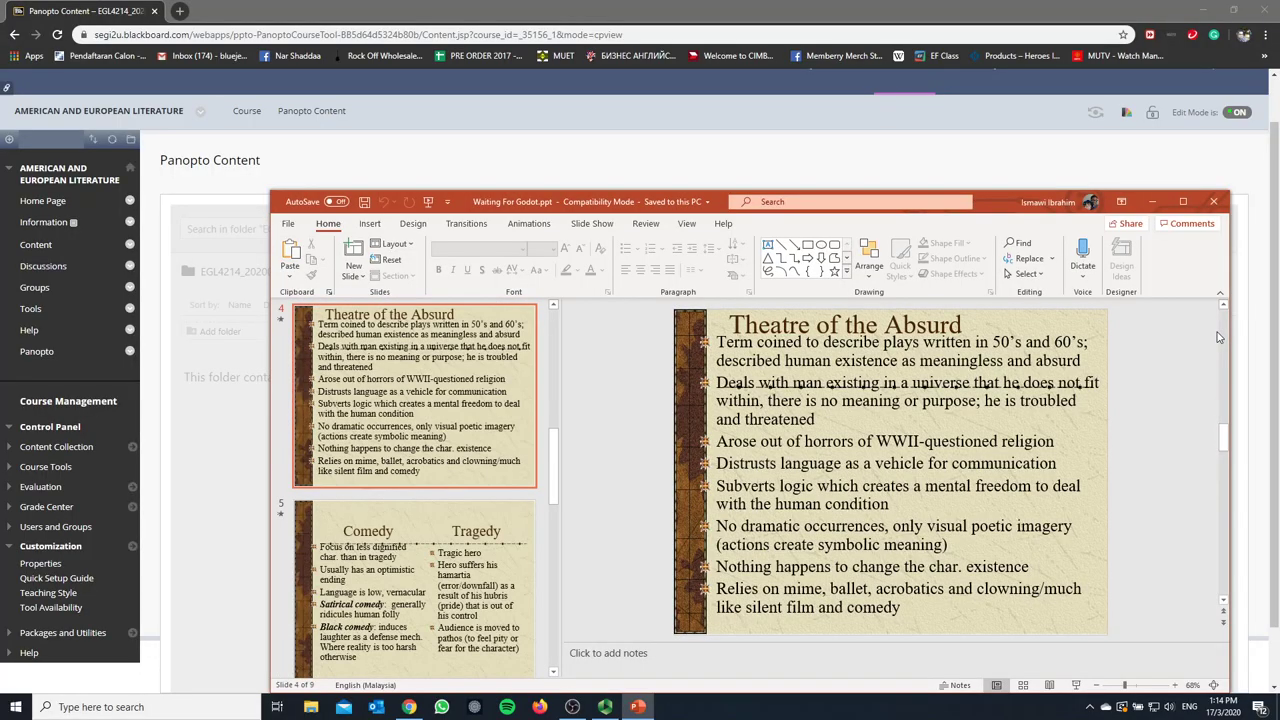
Step: Close the Waiting For Godot presentation and stop the Panopto recording
click(605, 706)
click(1214, 202)
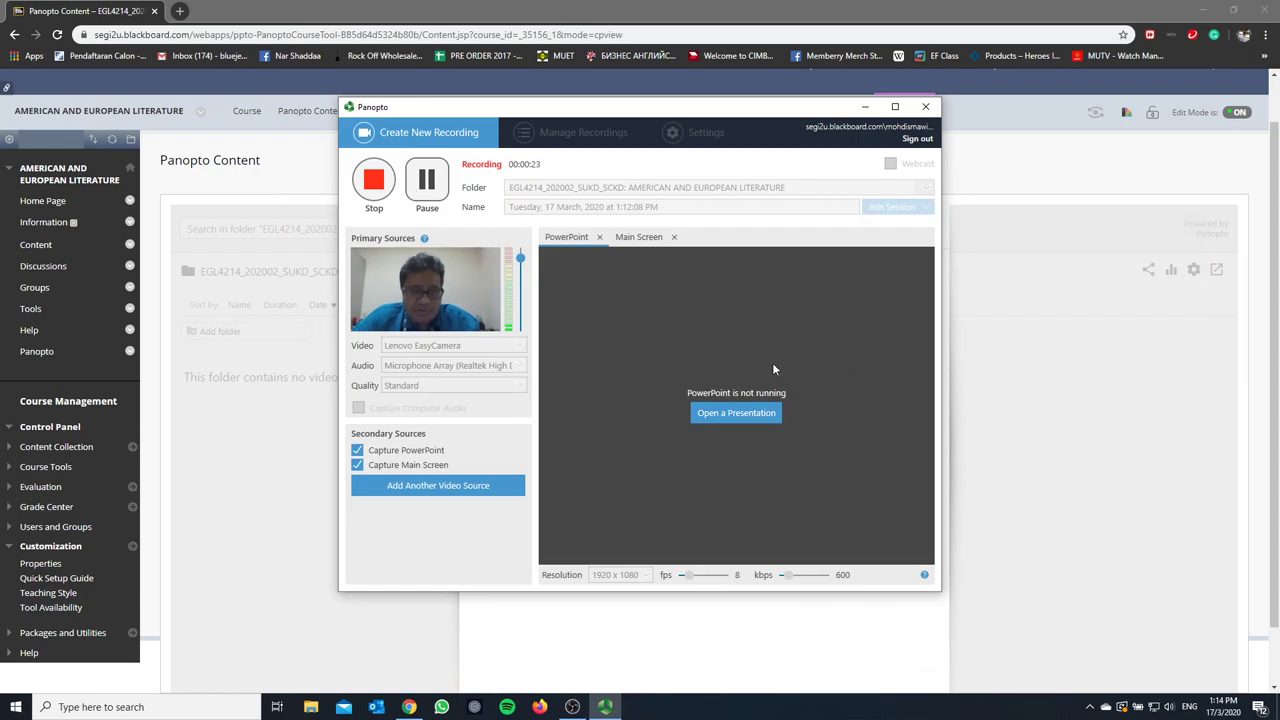
click(375, 197)
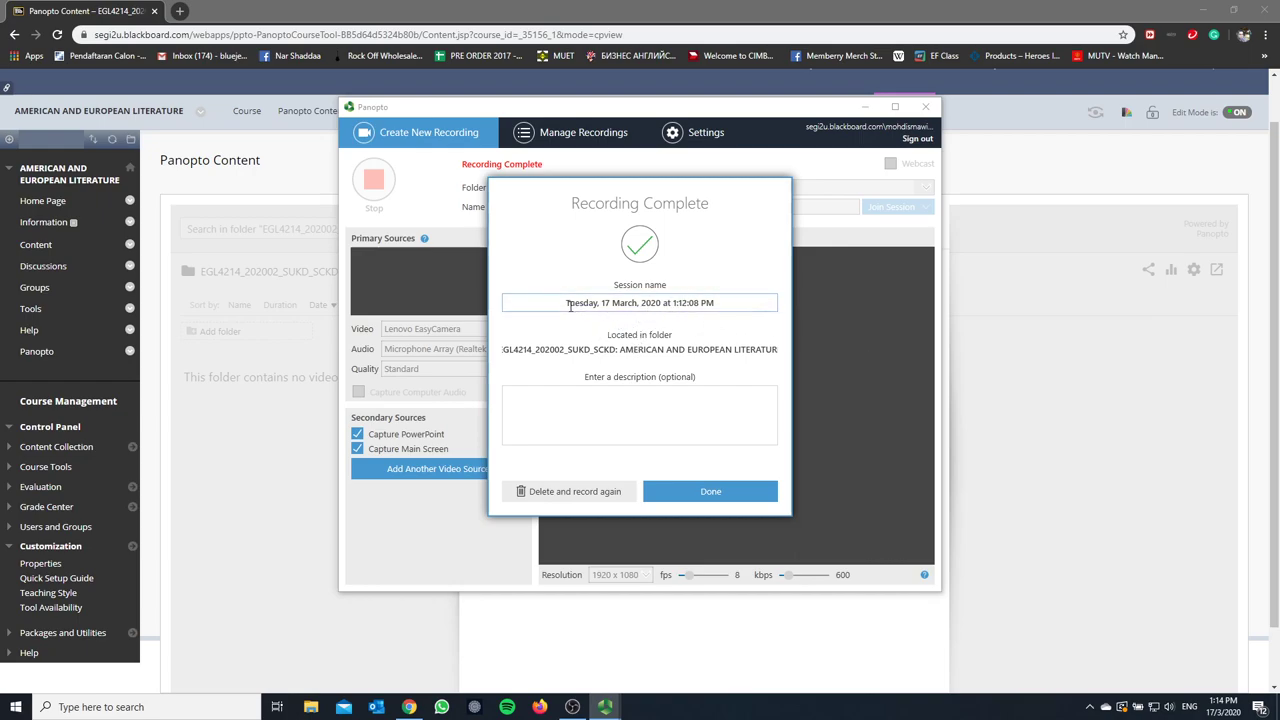
Step: Name the recorded session TEST with the description "summary of something important maybe", finish it, and dismiss the CCleaner alert
drag(716, 303, 677, 306)
click(730, 302)
drag(723, 302, 550, 301)
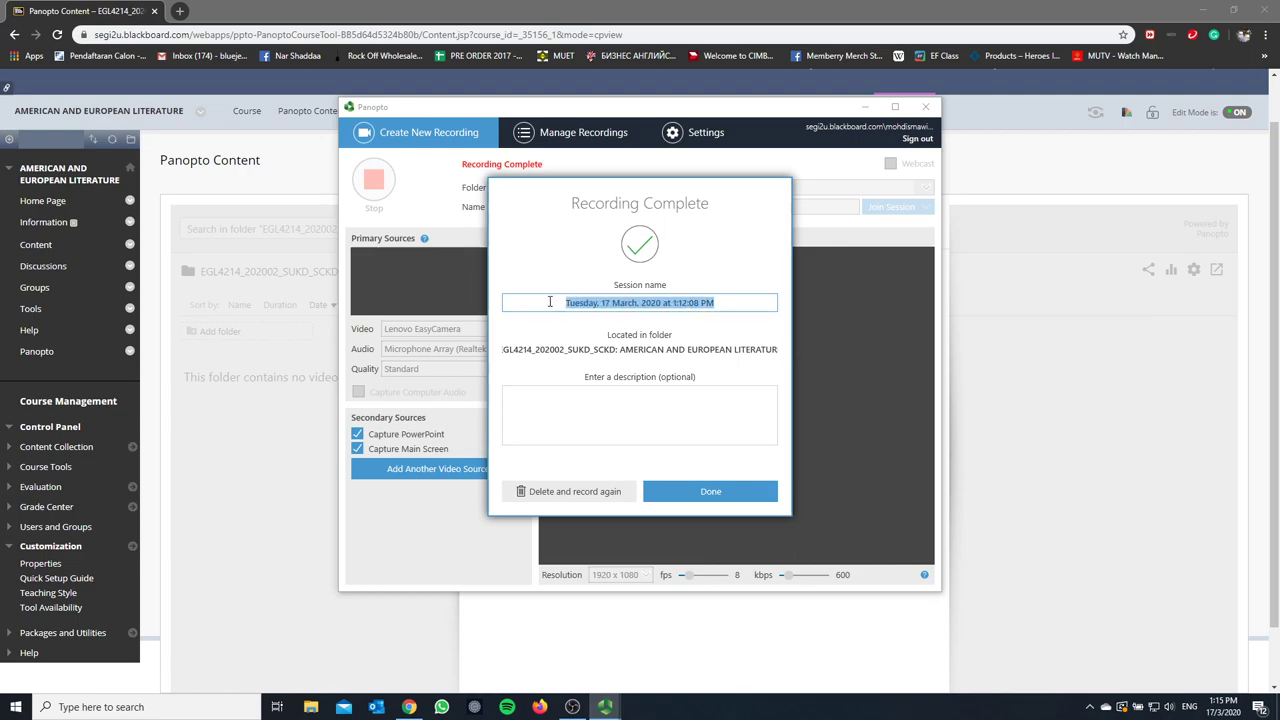
text(TEST)
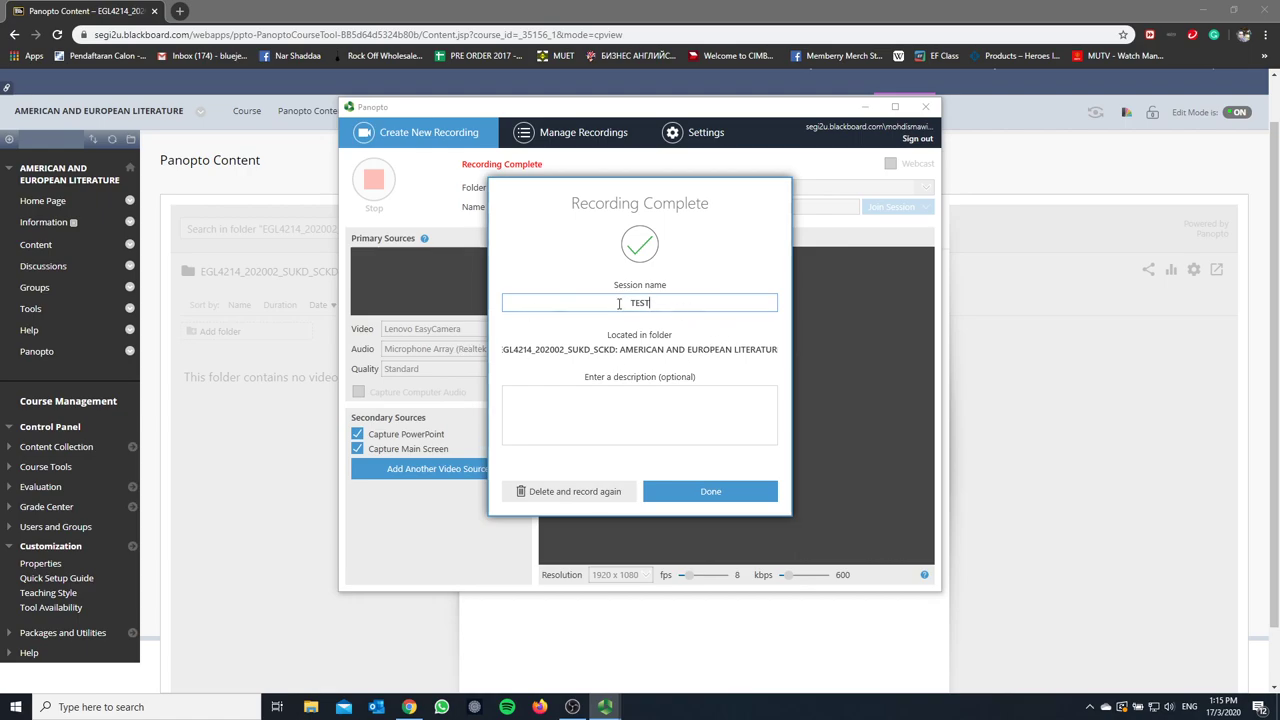
click(714, 409)
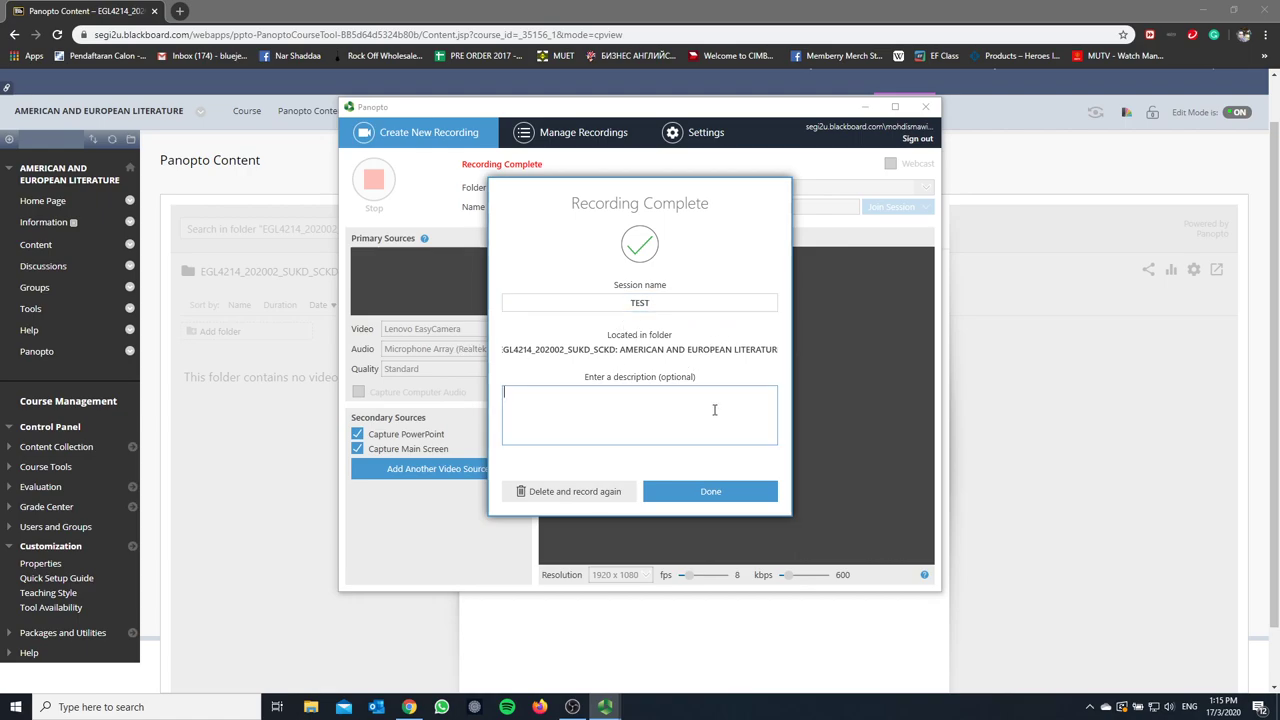
text(summary of something important maybe)
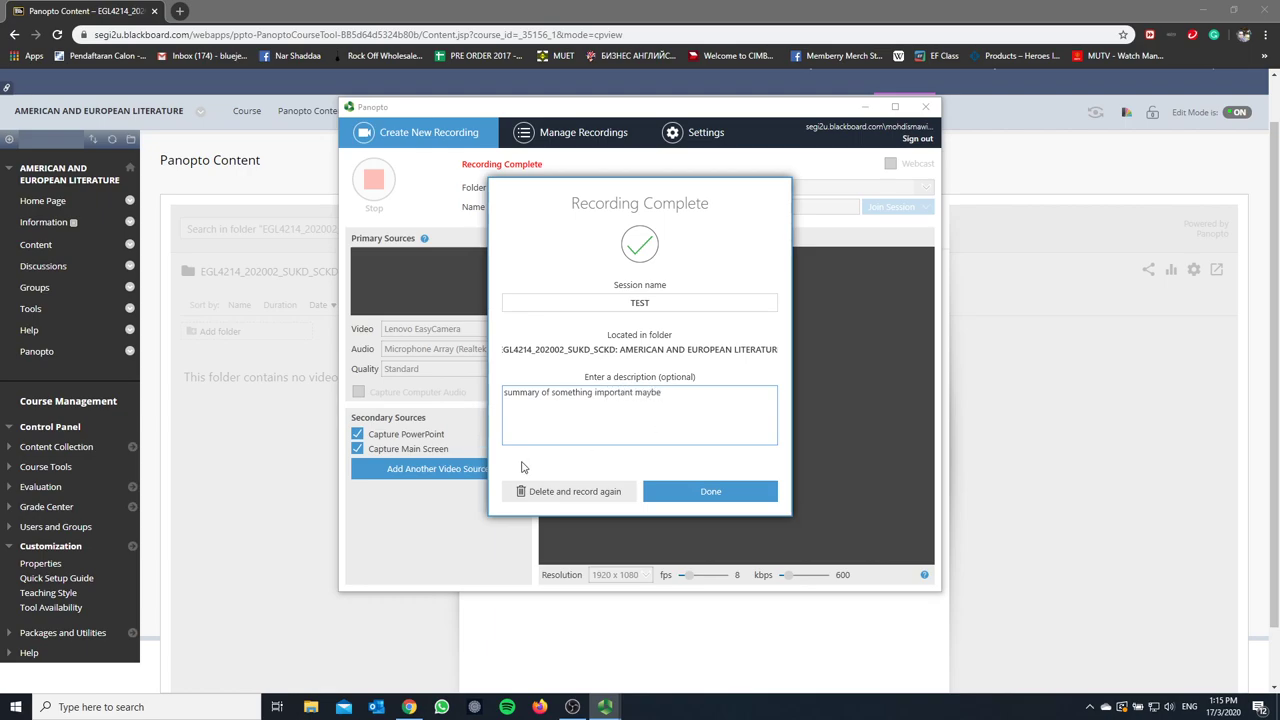
click(708, 492)
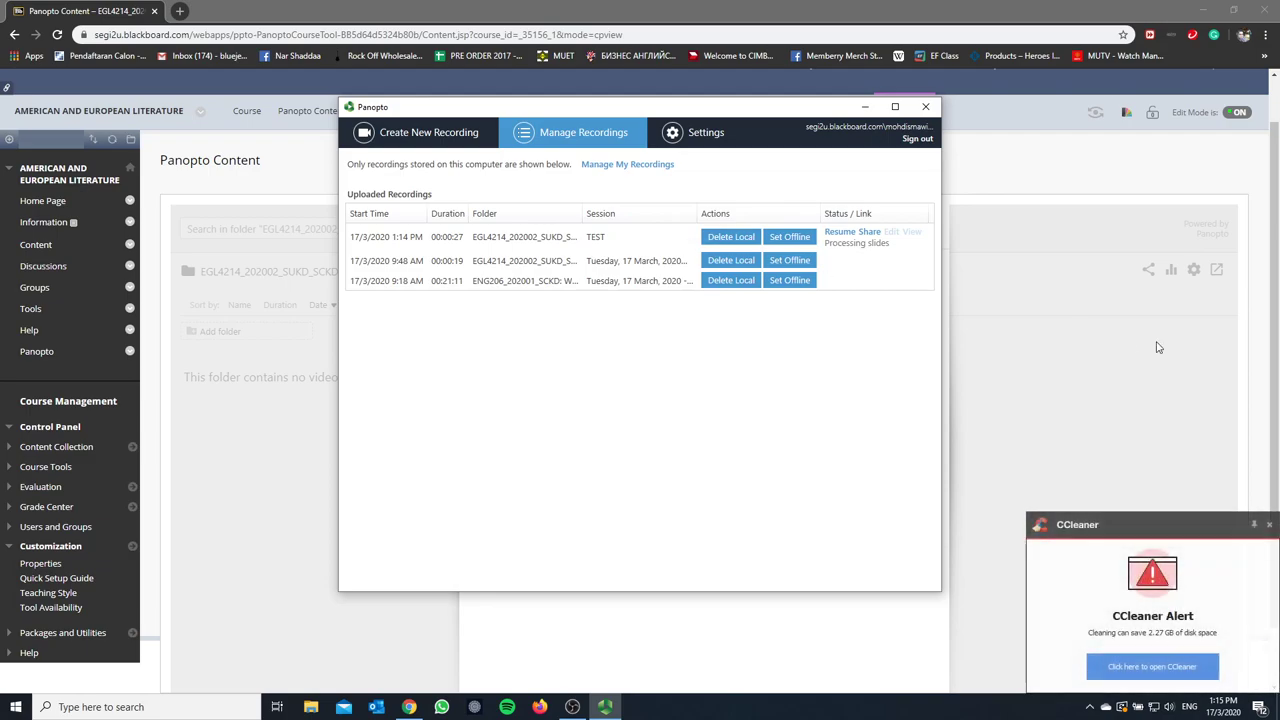
click(1268, 525)
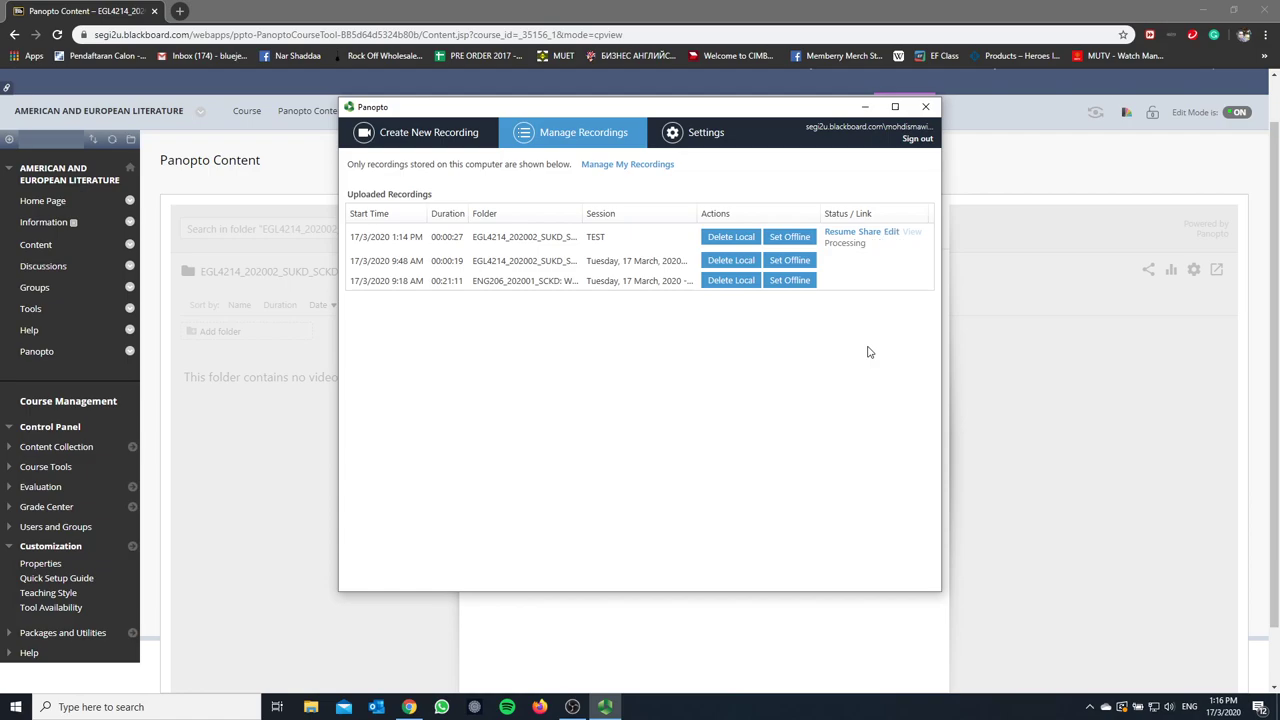
click(572, 706)
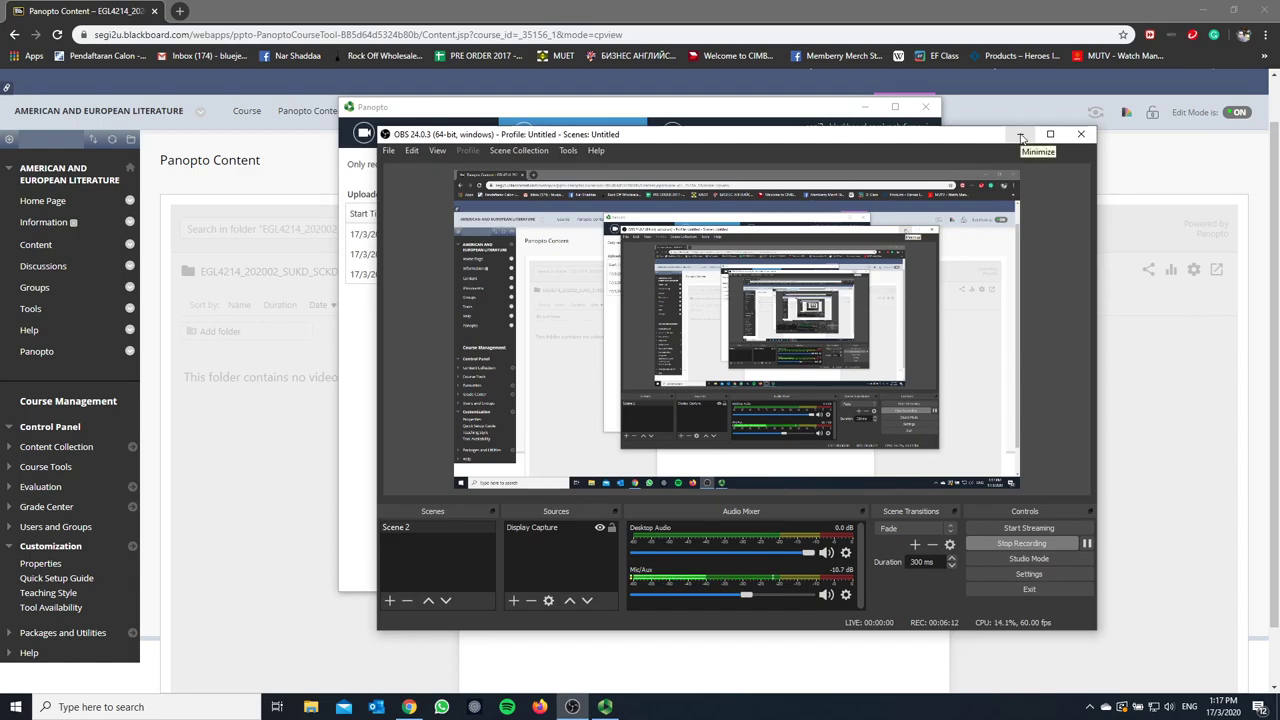
Step: Open the uploaded TEST session for viewing from the managed recordings and look through its list of slide contents
click(1021, 137)
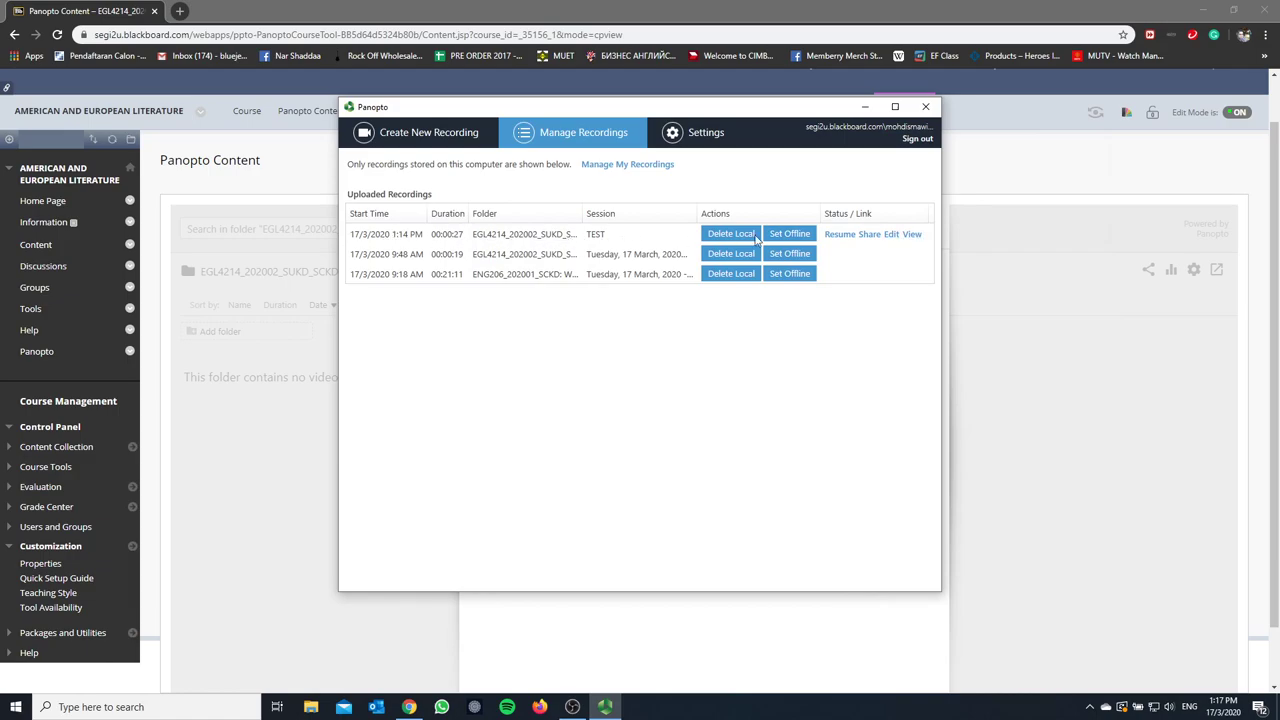
click(913, 235)
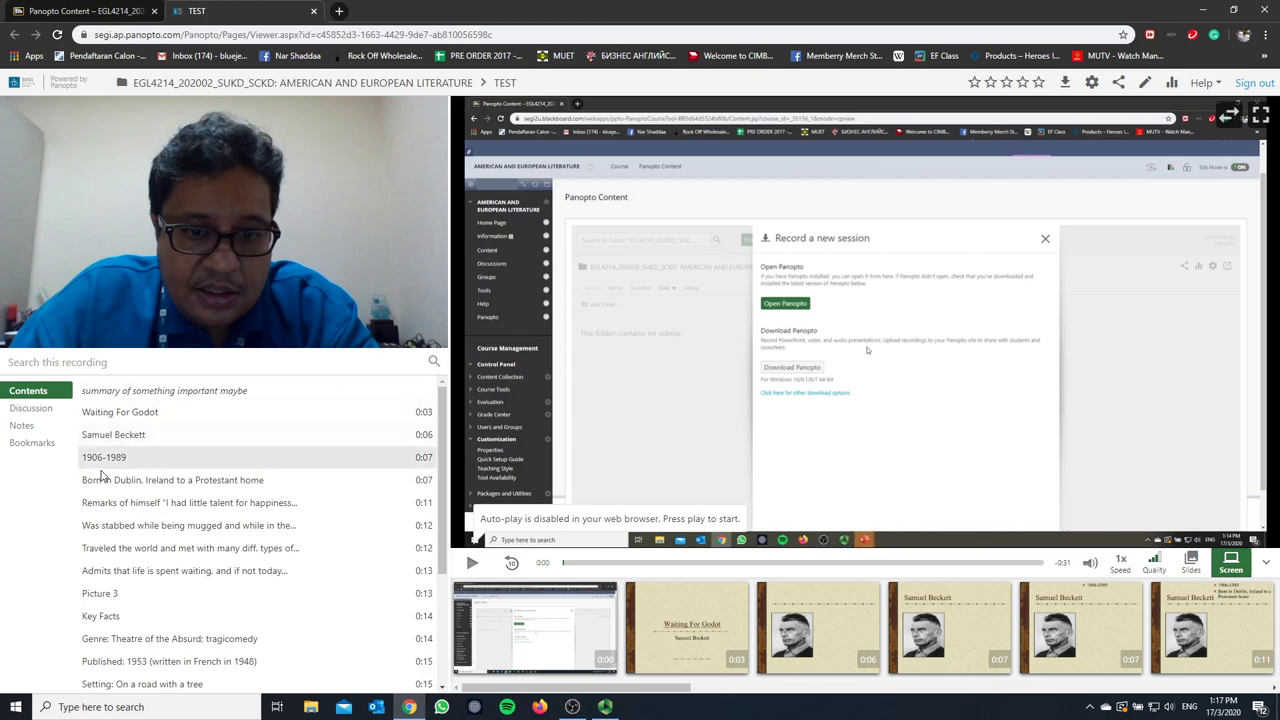
scroll(200, 505, down, 3)
scroll(200, 510, down, 1)
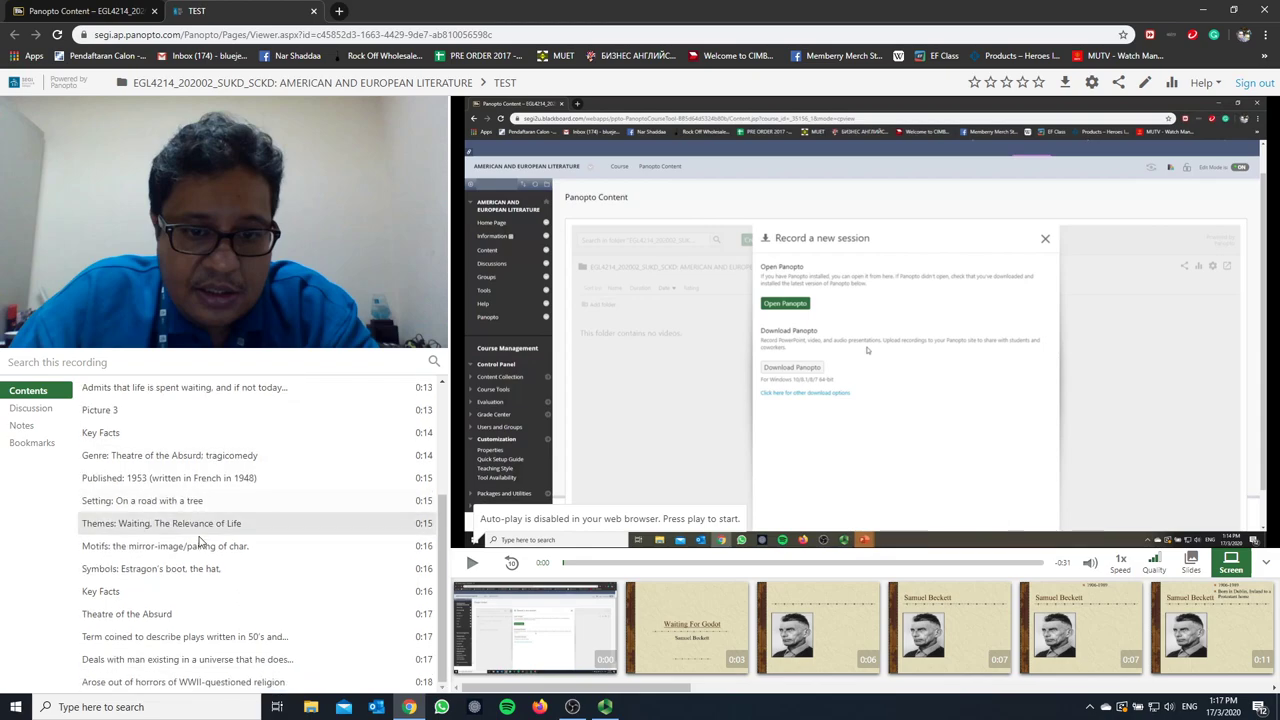
scroll(200, 610, up, 4)
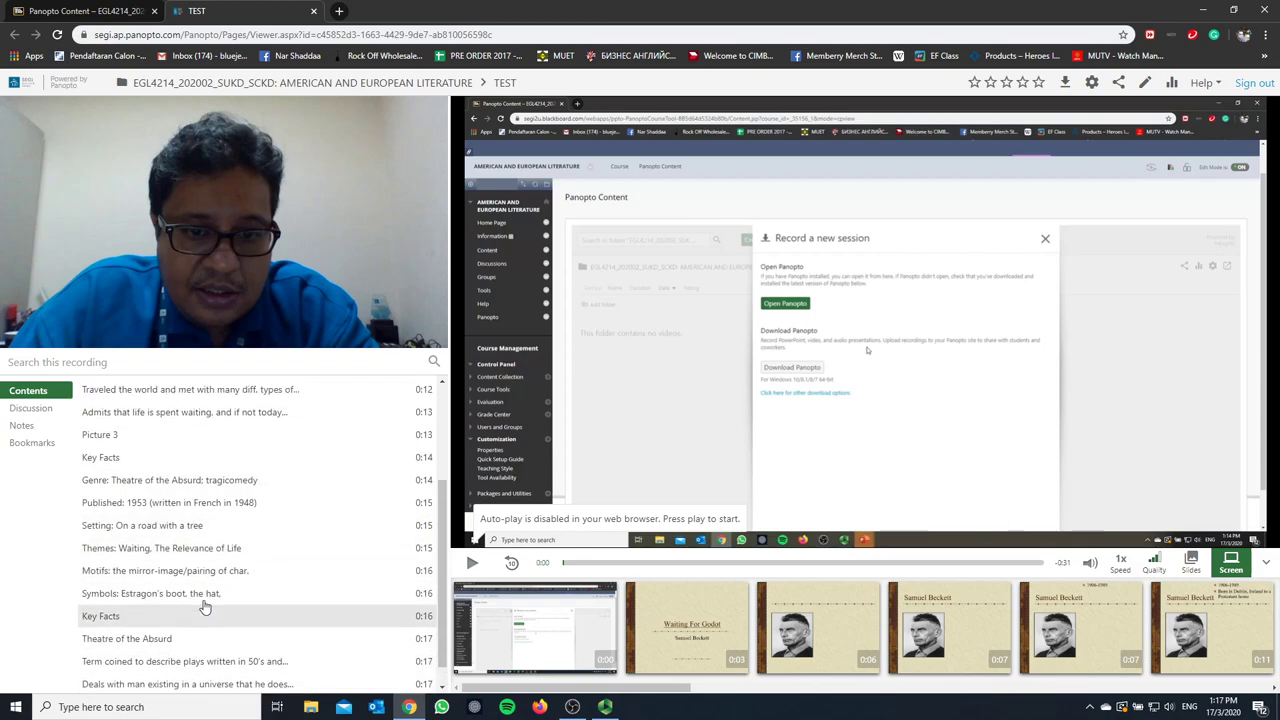
Step: Look at the recording's Discussion and Notes sections, and play the session from the beginning with its Contents shown
click(33, 409)
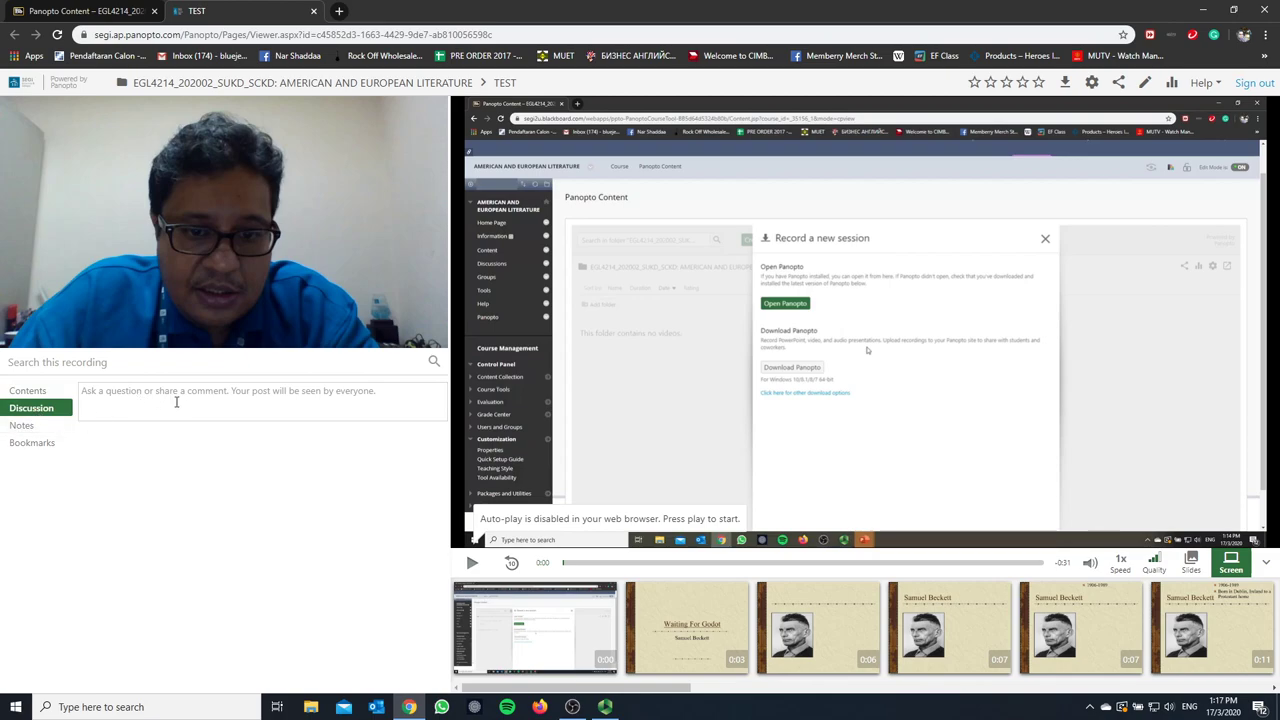
click(24, 425)
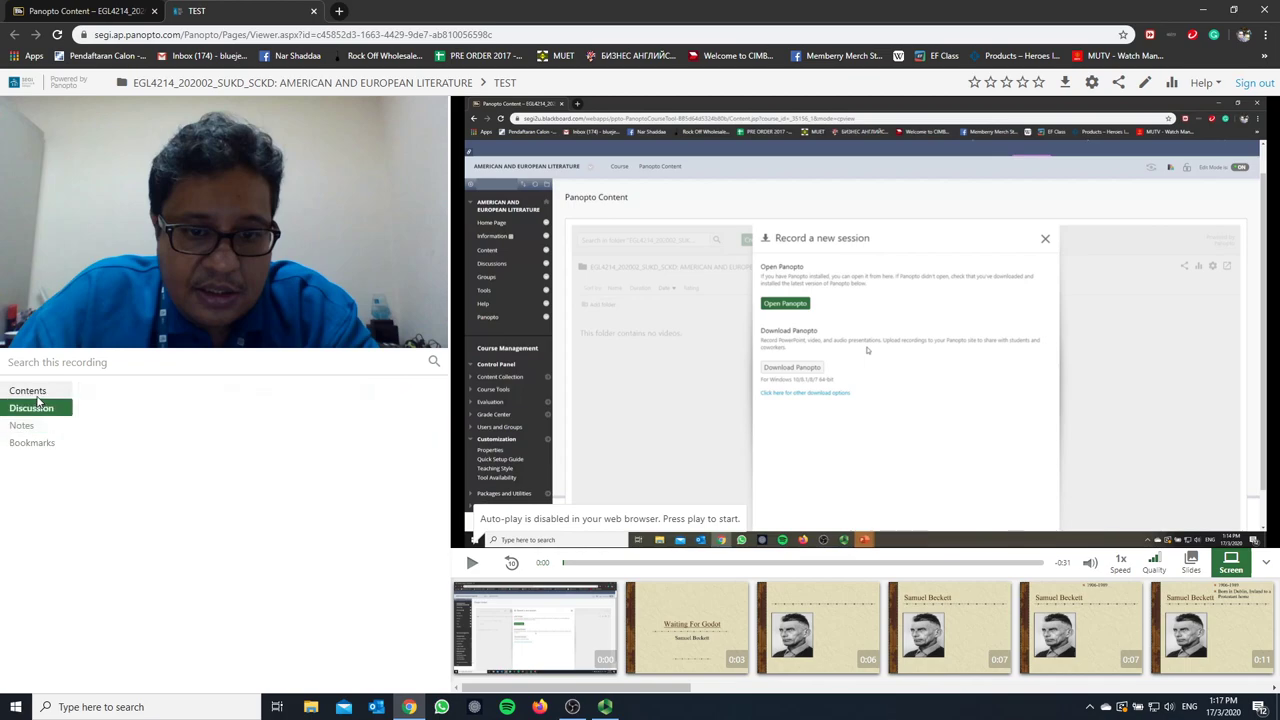
click(38, 394)
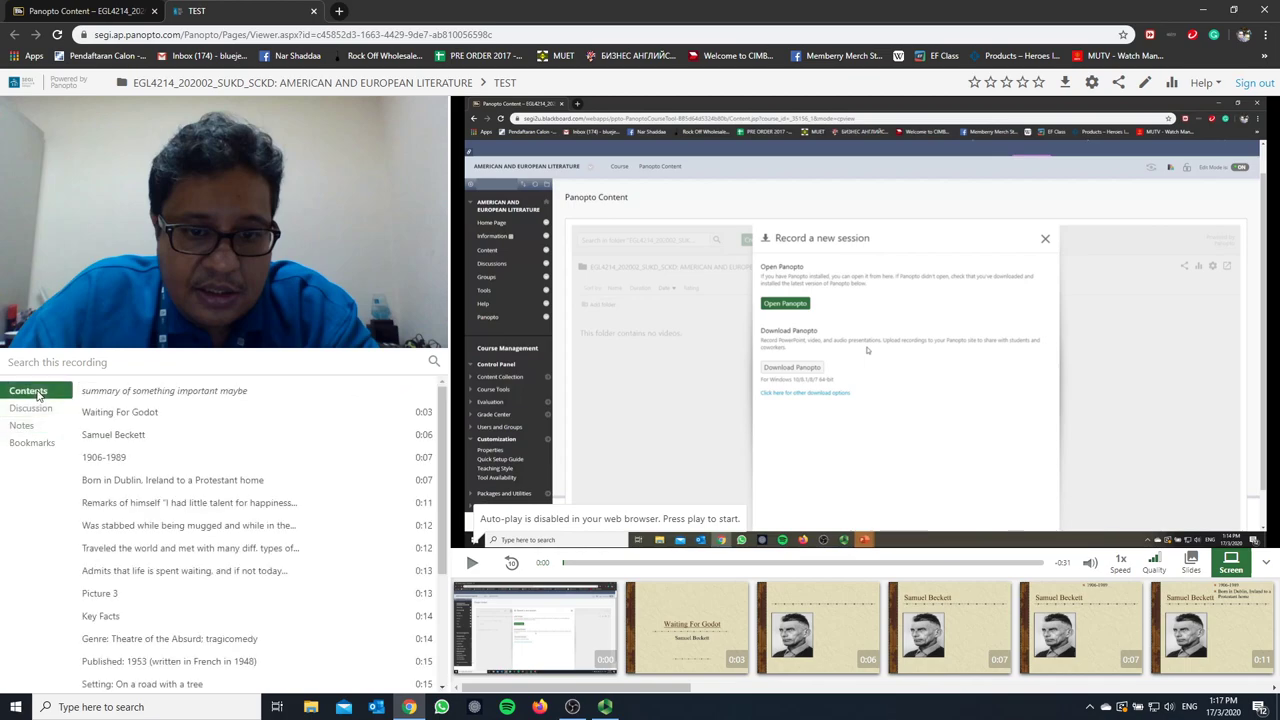
click(472, 566)
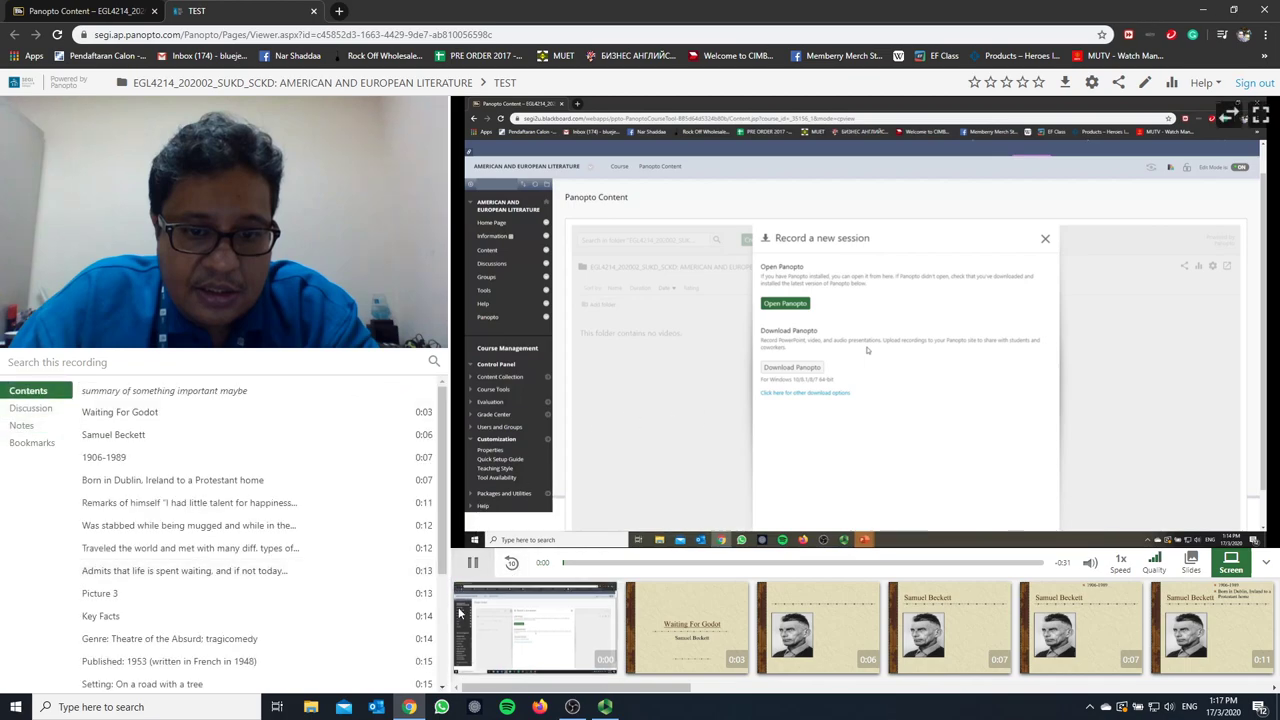